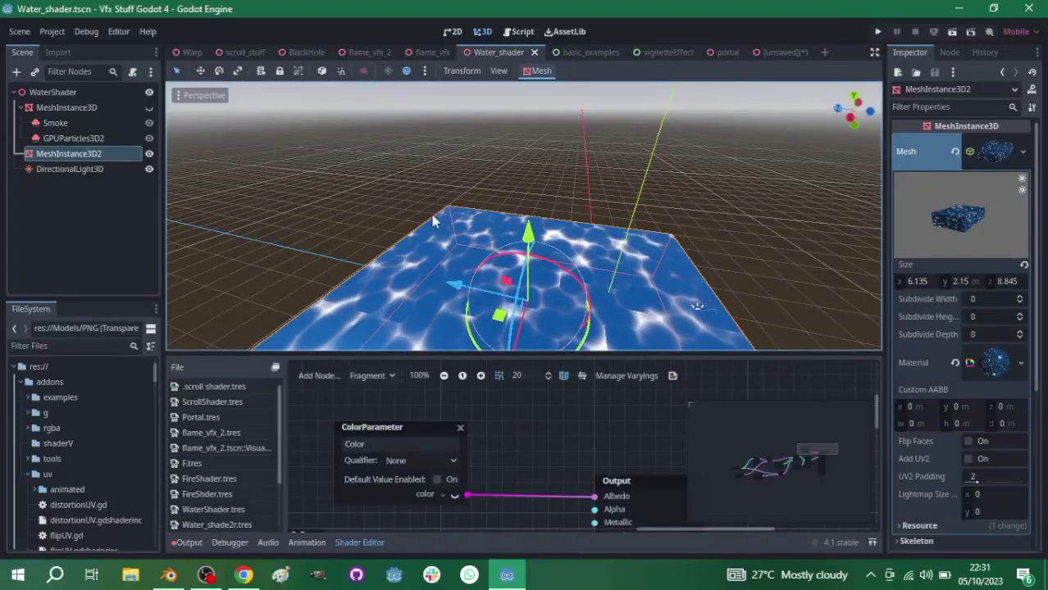
Examine the animated water surface on MeshInstance3D2 from several angles and distances, with more room for the shader graph.
scroll(539, 251, "up", 4)
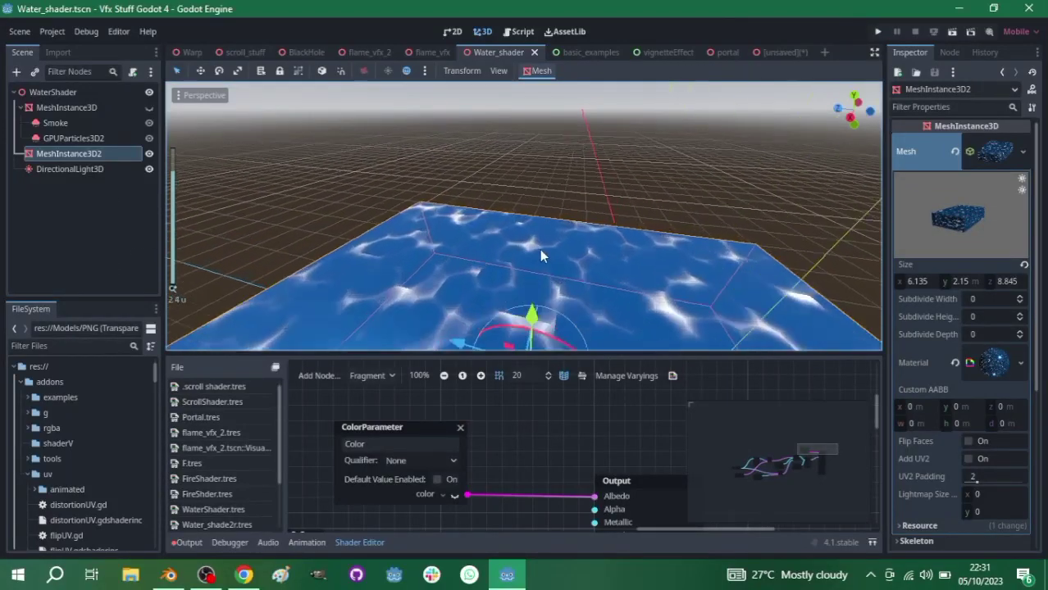
scroll(564, 252, "down", 8)
middle_click_drag(561, 221, 402, 241)
scroll(516, 279, "up", 10)
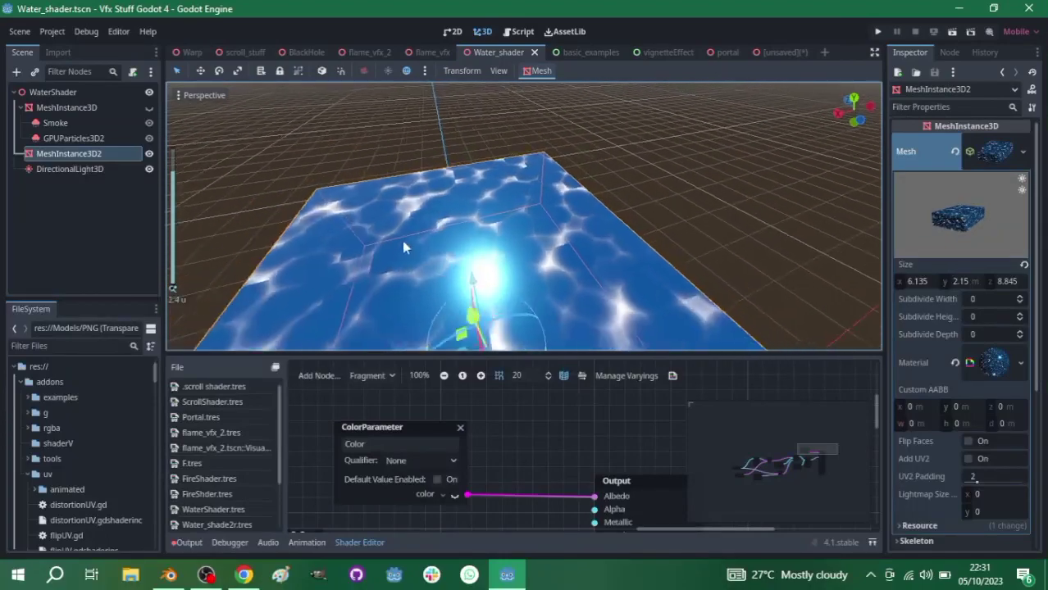
left_click_drag(574, 359, 599, 307)
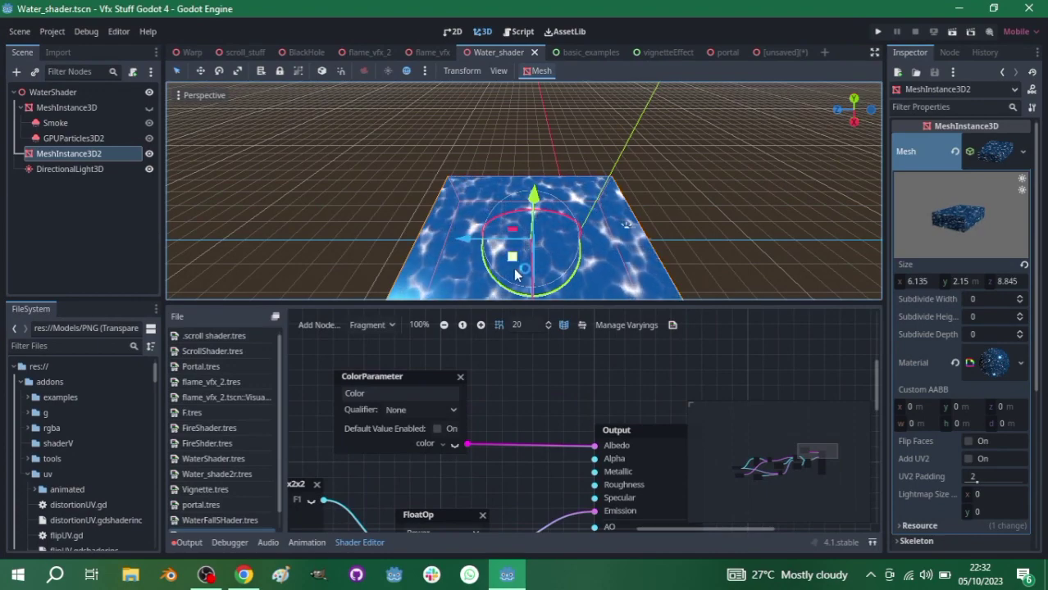
scroll(519, 246, "up", 5)
scroll(524, 250, "down", 8)
scroll(526, 250, "up", 12)
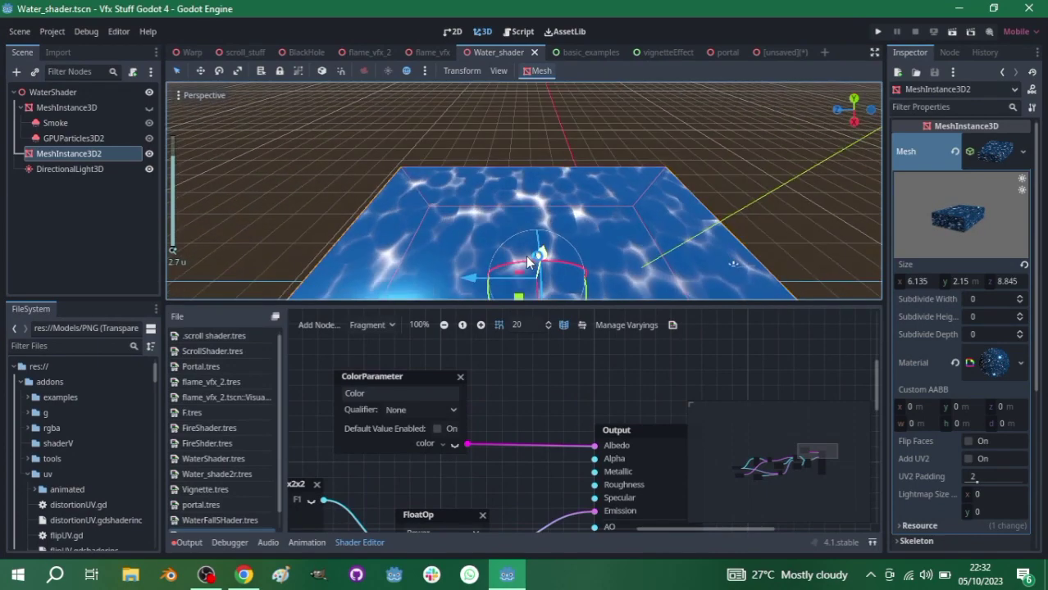
scroll(526, 246, "down", 9)
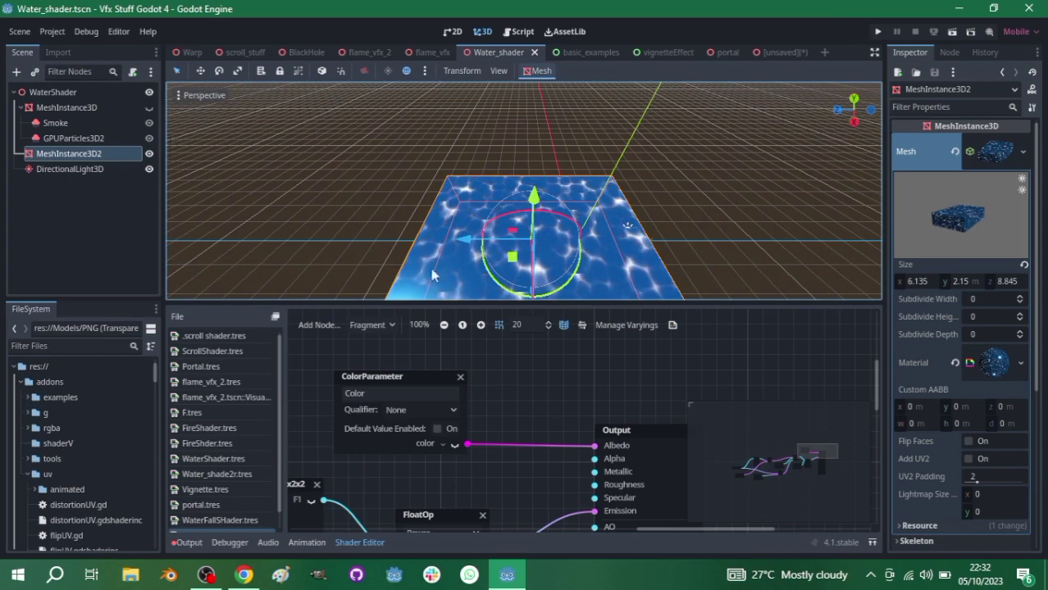
scroll(556, 201, "up", 6)
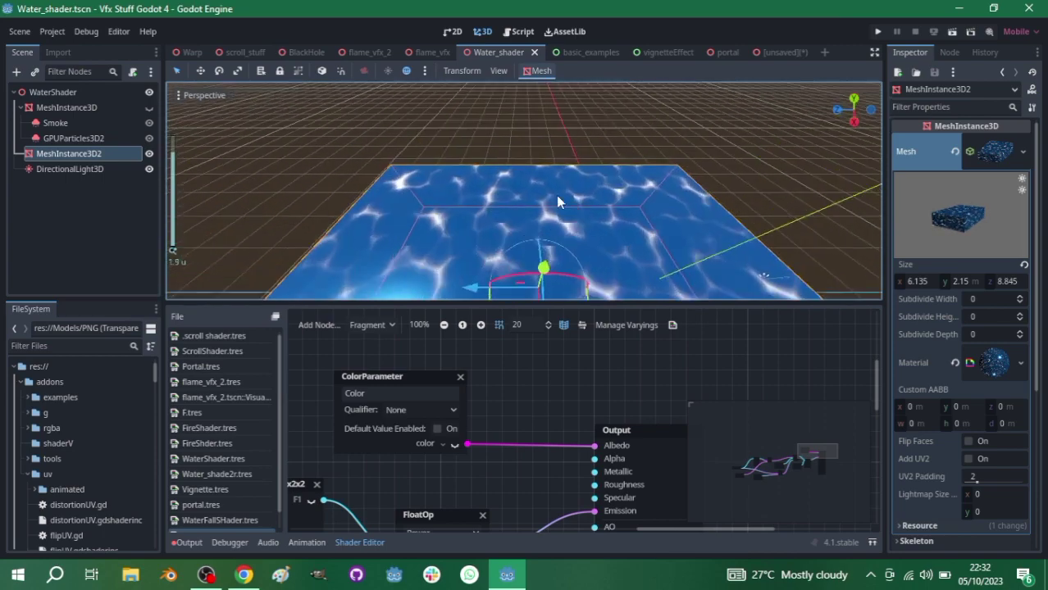
scroll(556, 197, "up", 4)
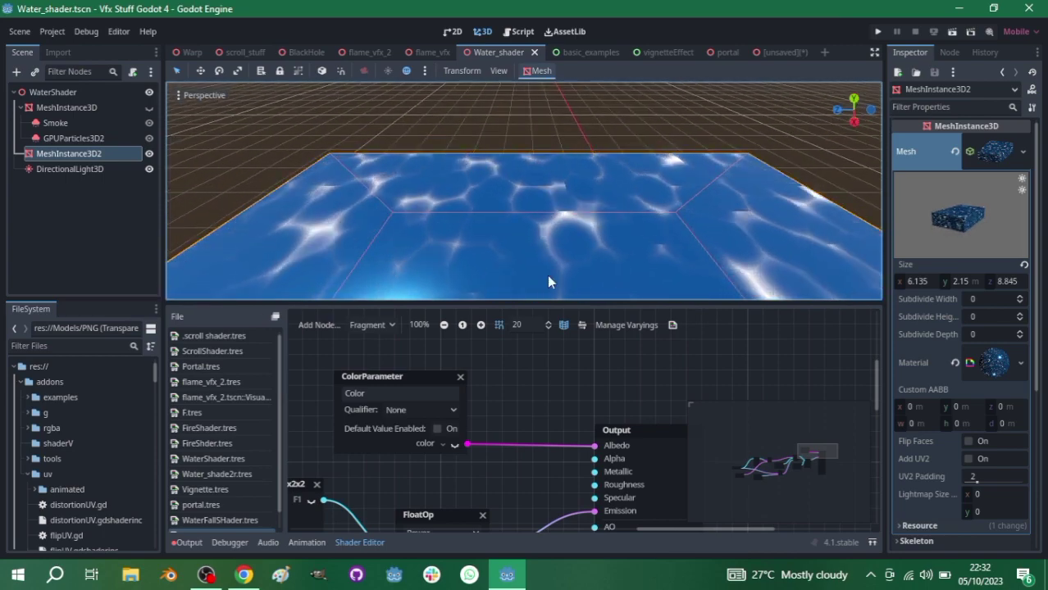
scroll(517, 223, "down", 5)
scroll(518, 229, "up", 4)
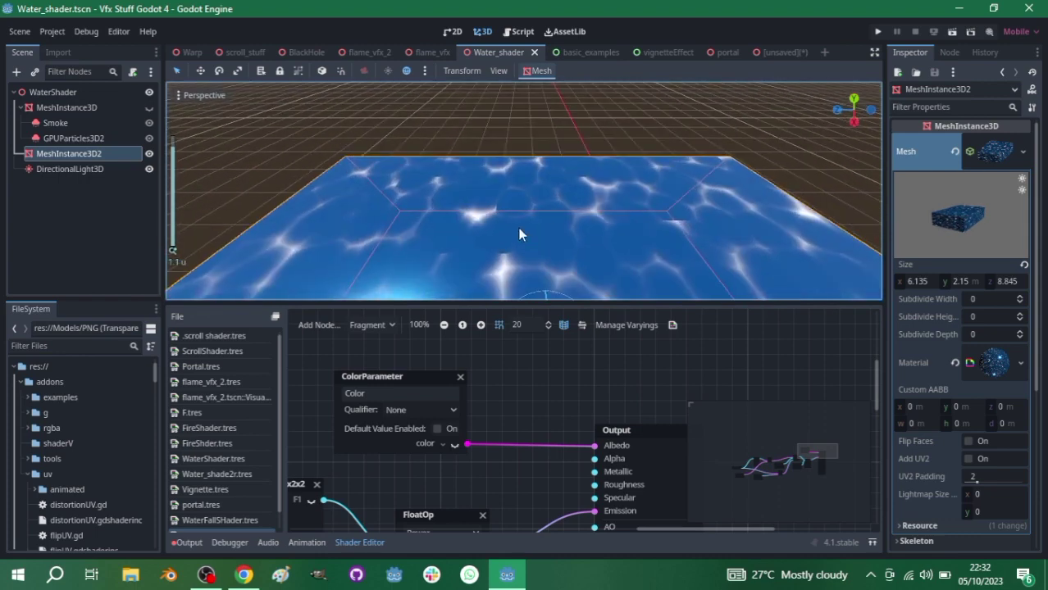
scroll(519, 228, "down", 6)
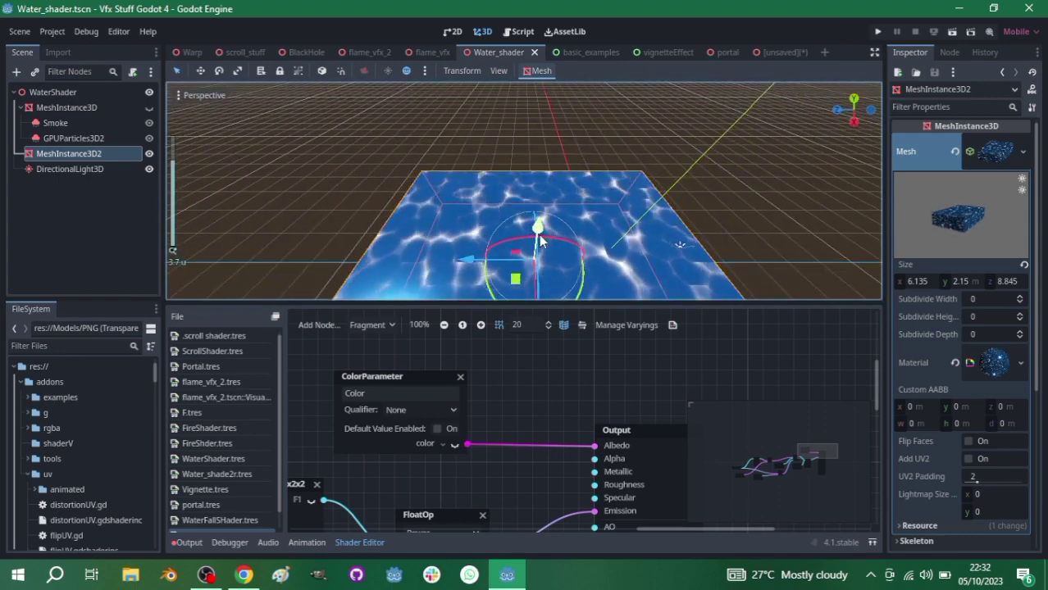
right_click(544, 388)
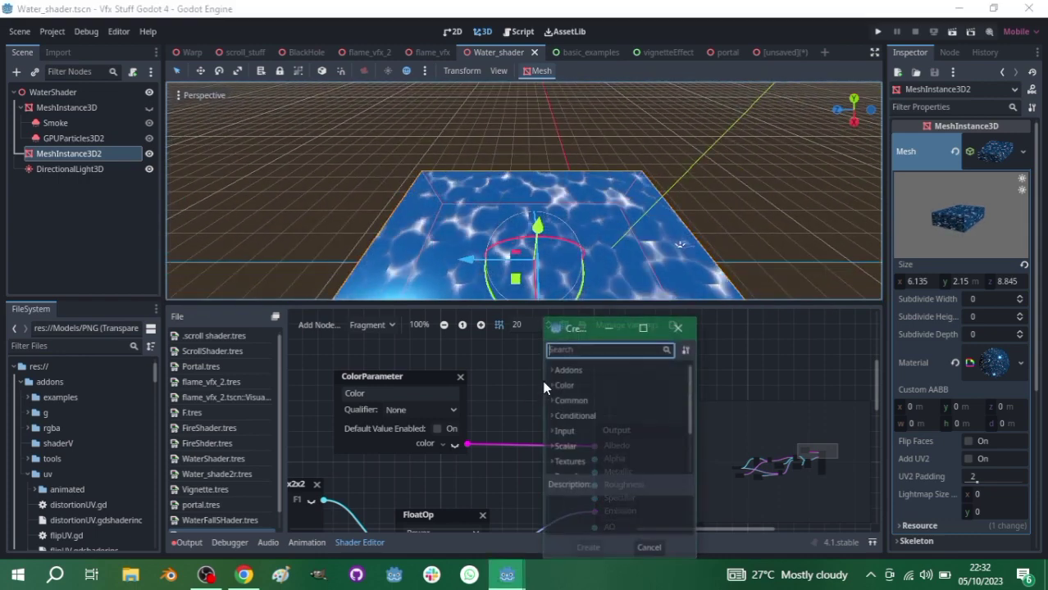
type("vp")
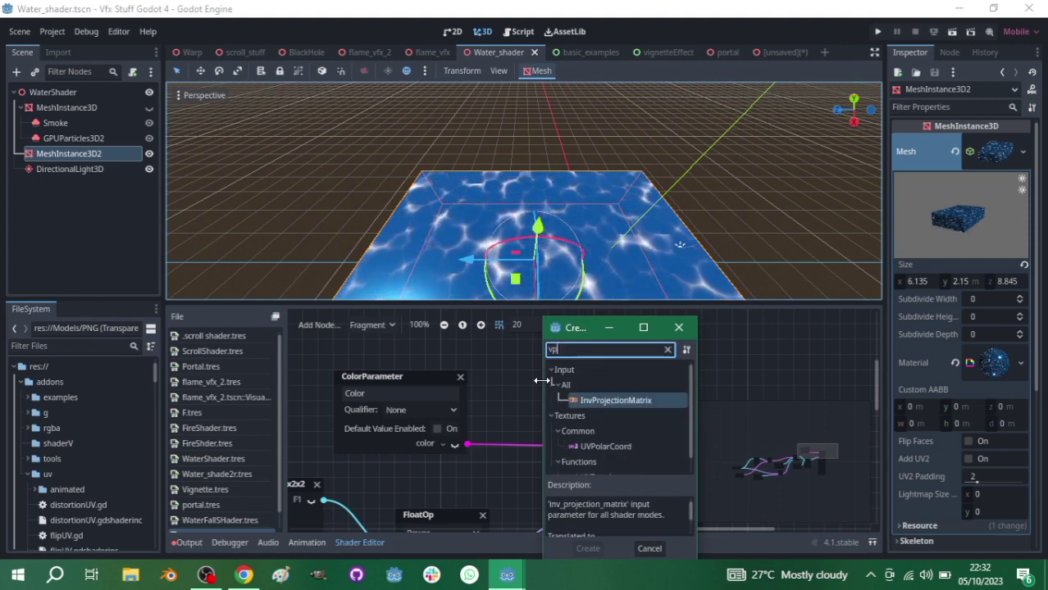
key("BackSpace")
type("or")
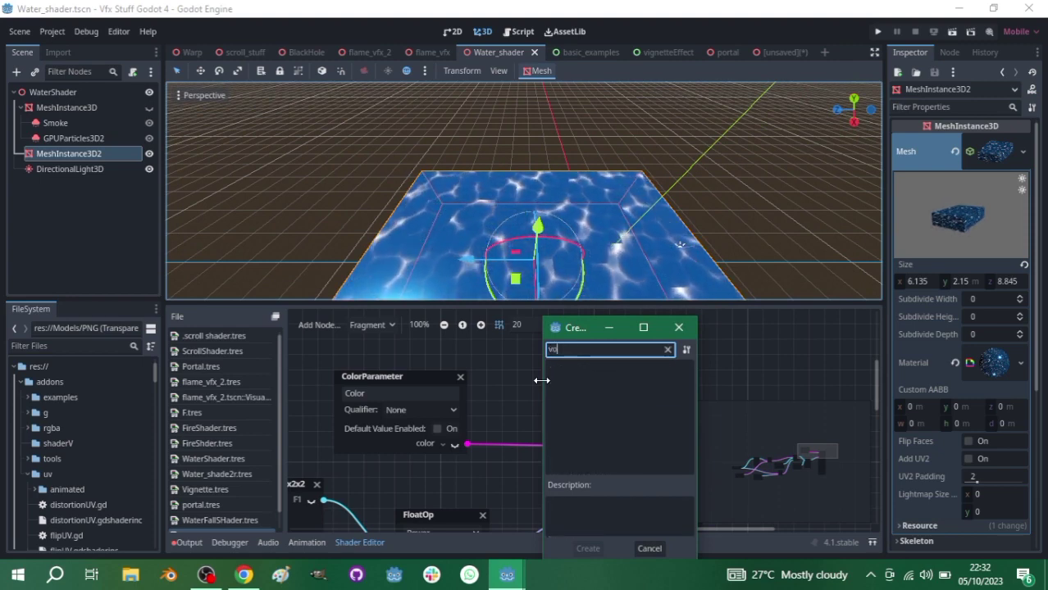
left_click(689, 328)
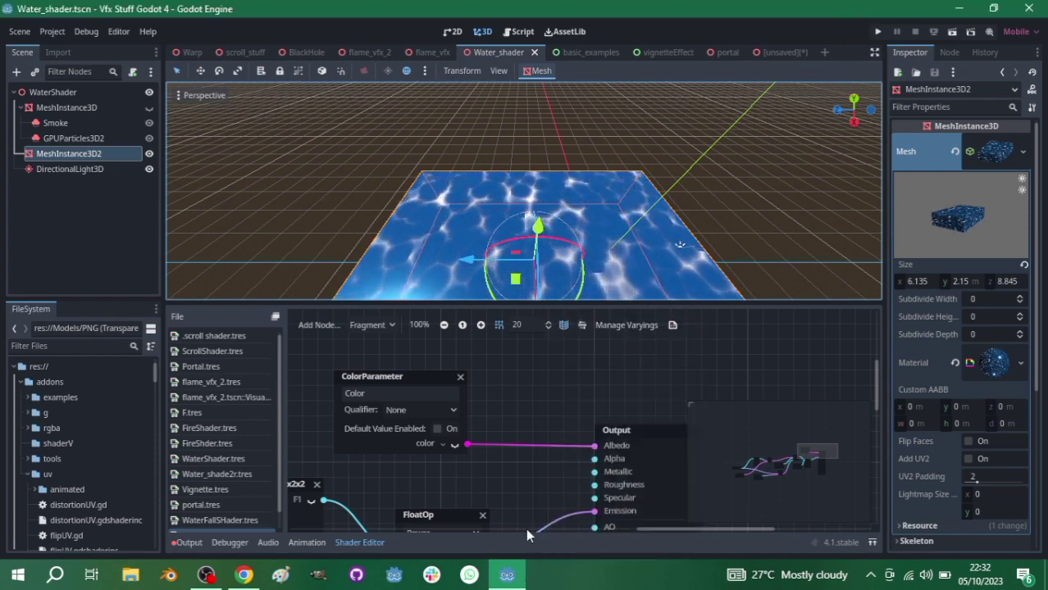
Switch to Chrome and review the ShaderV plugin repository's address, README description, installation notes and list of provided nodes.
left_click(244, 575)
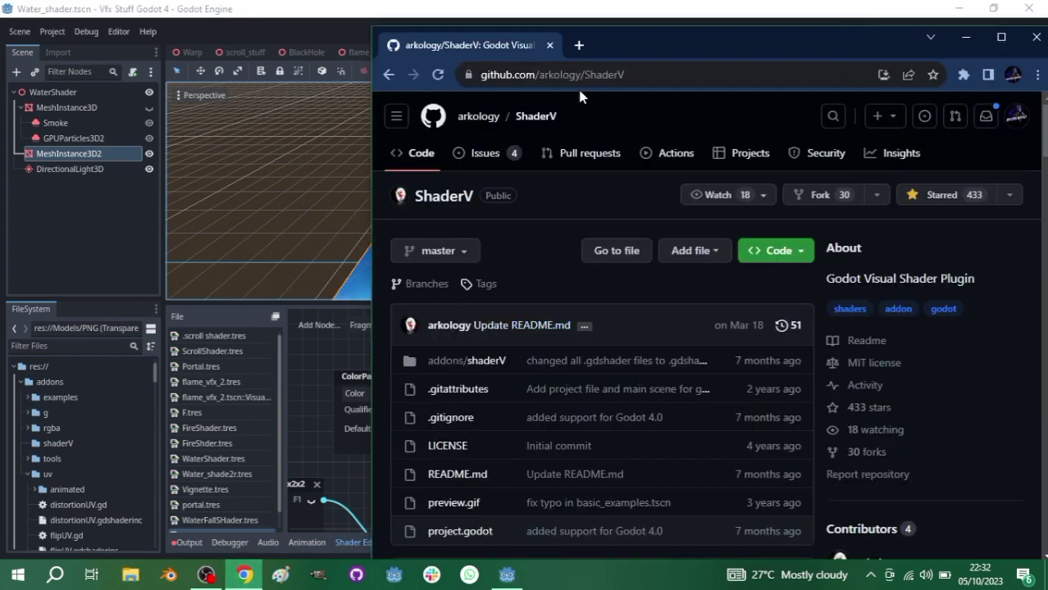
left_click(639, 75)
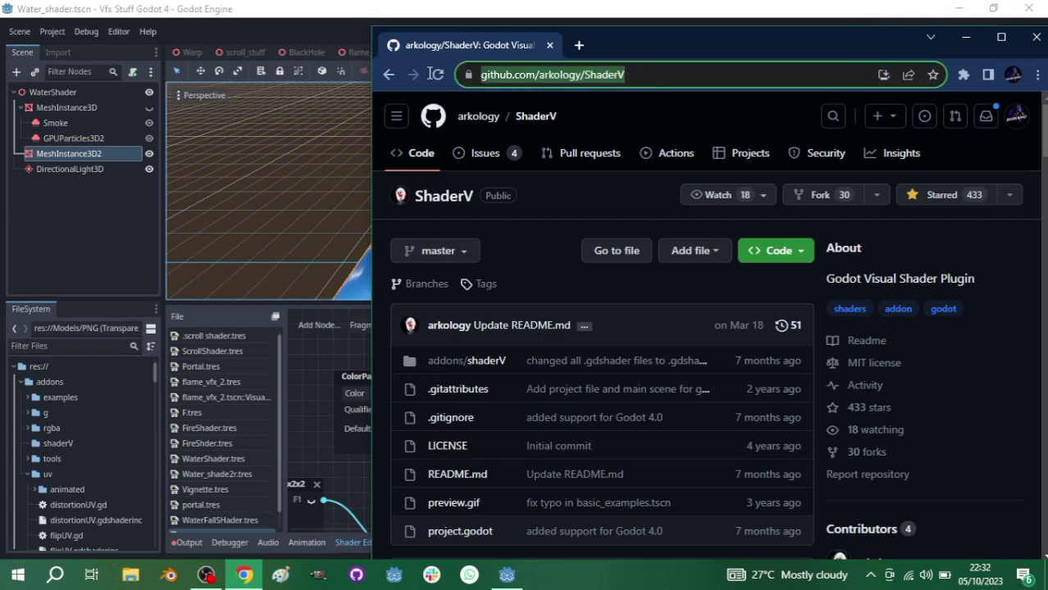
left_click_drag(631, 75, 607, 93)
left_click_drag(512, 110, 550, 141)
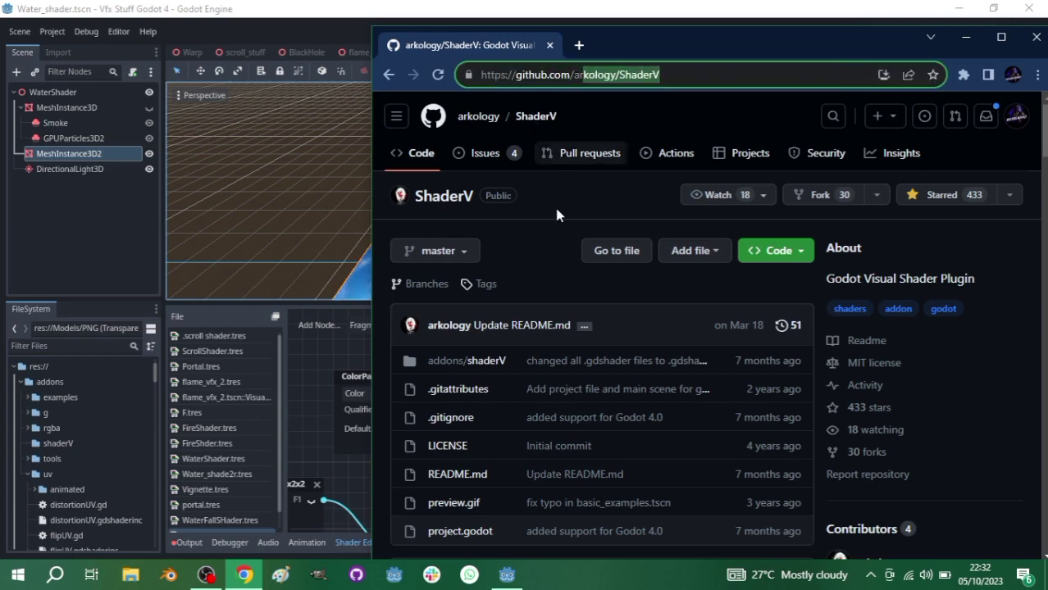
left_click(502, 220)
scroll(615, 424, "down", 5)
scroll(615, 429, "down", 5)
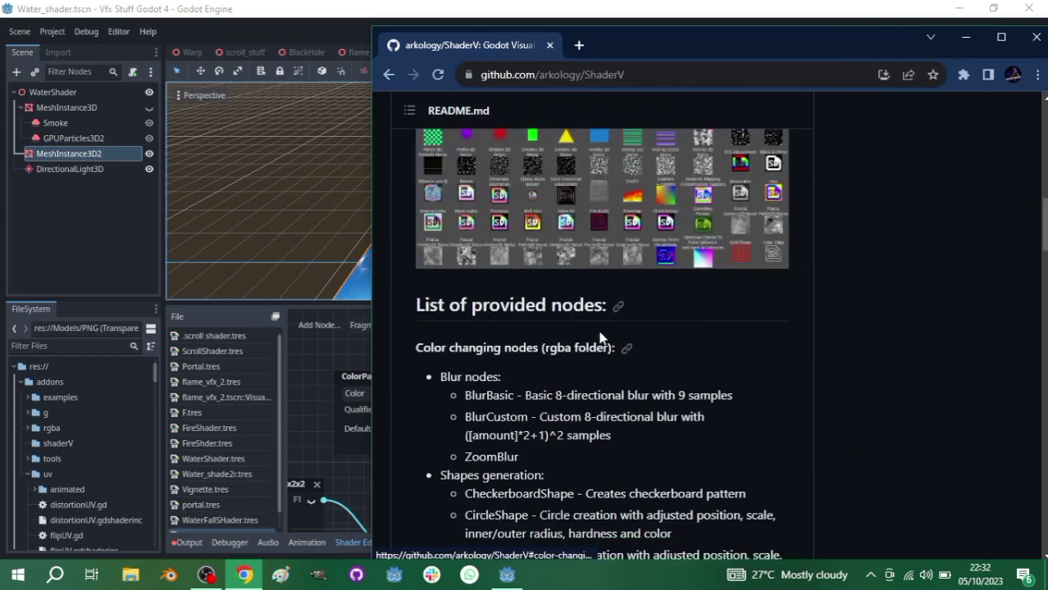
scroll(622, 434, "up", 4)
scroll(627, 444, "down", 1)
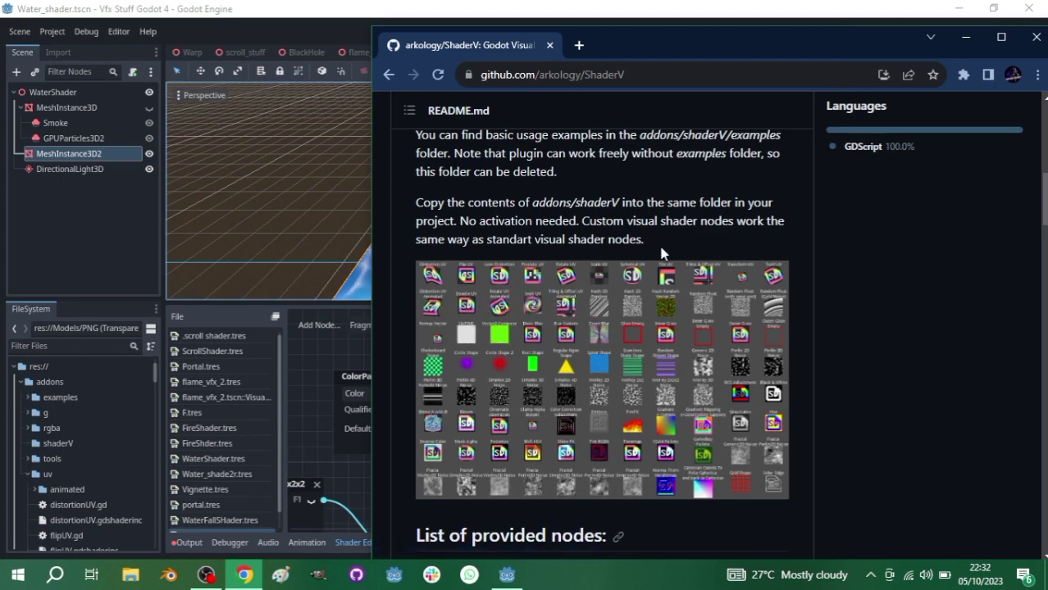
scroll(695, 275, "up", 5)
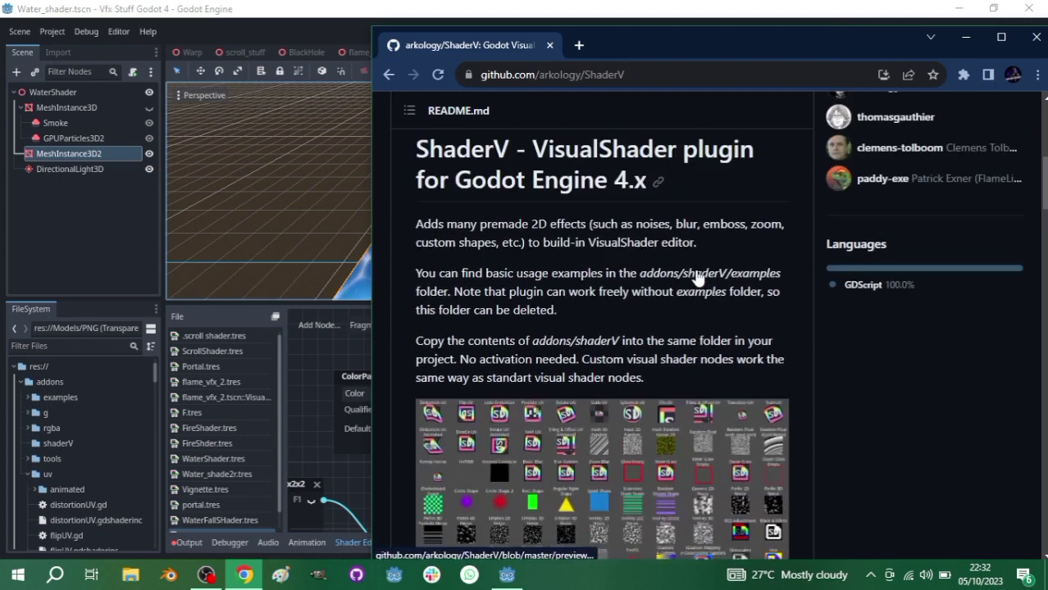
Look at the clone and ZIP download options of the ShaderV repository, then dismiss them.
scroll(696, 289, "up", 3)
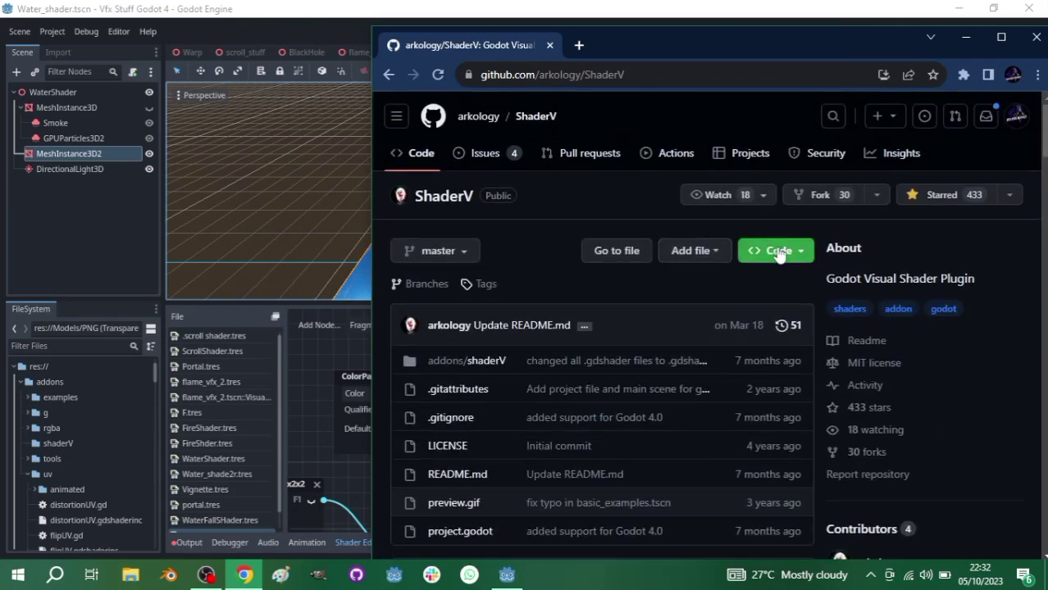
left_click(740, 253)
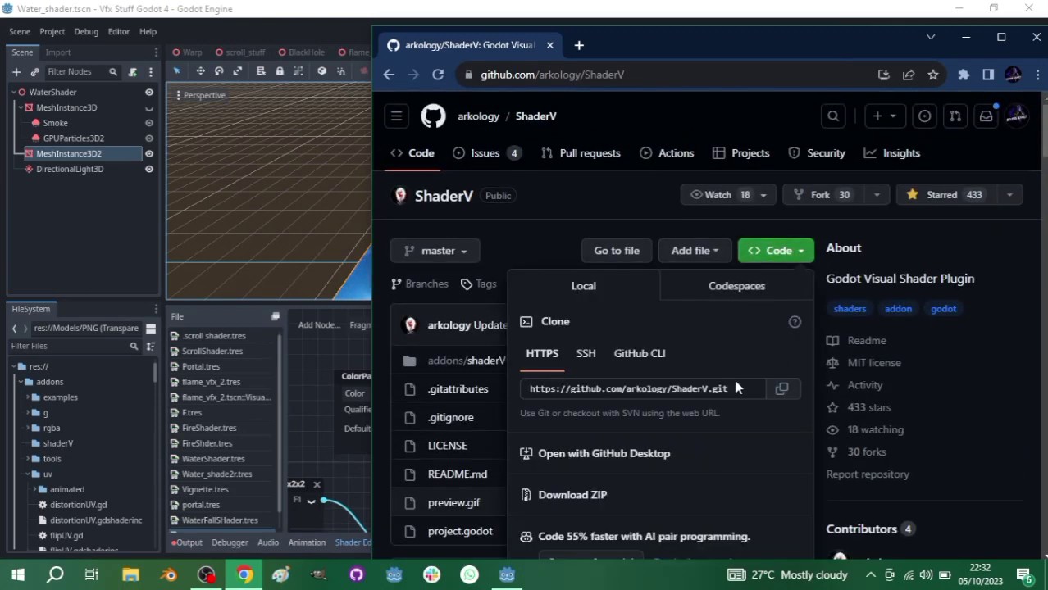
scroll(614, 418, "down", 3)
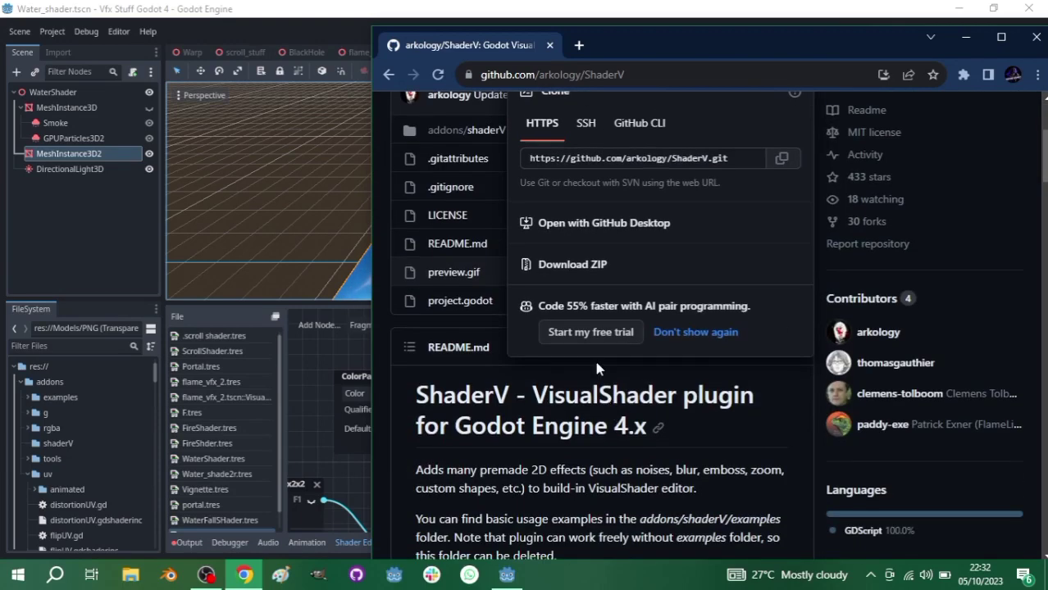
left_click(484, 373)
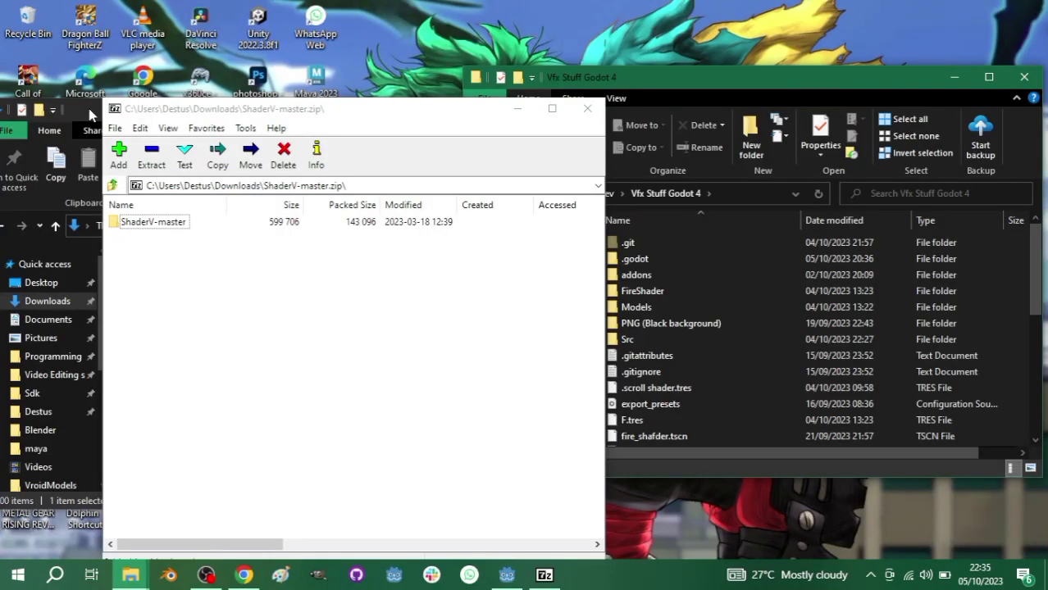
Put the Downloads window away and open the ShaderV-master folder inside the ShaderV-master.zip archive.
left_click(90, 109)
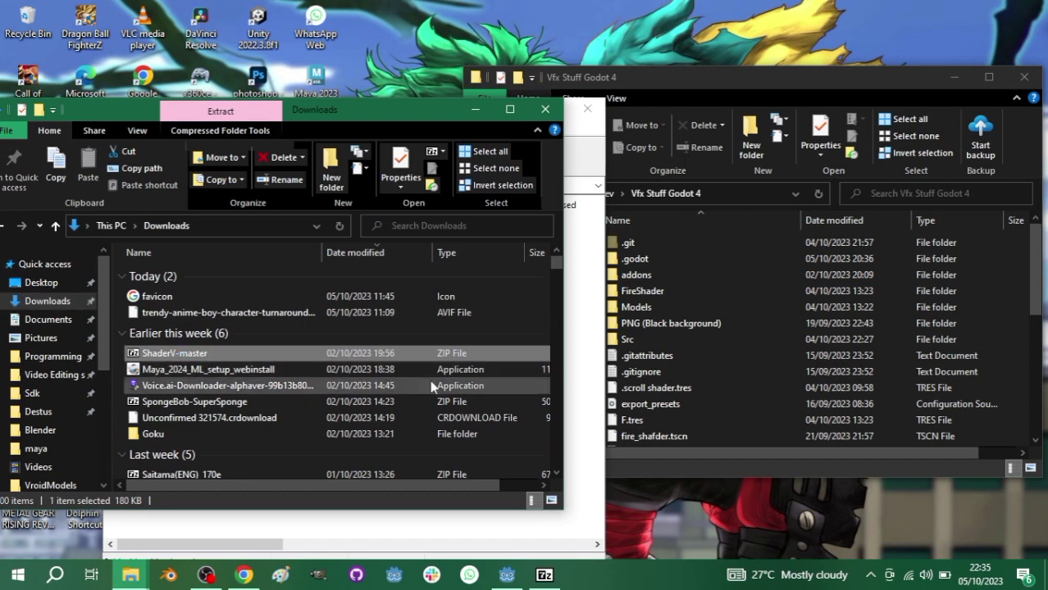
left_click(469, 108)
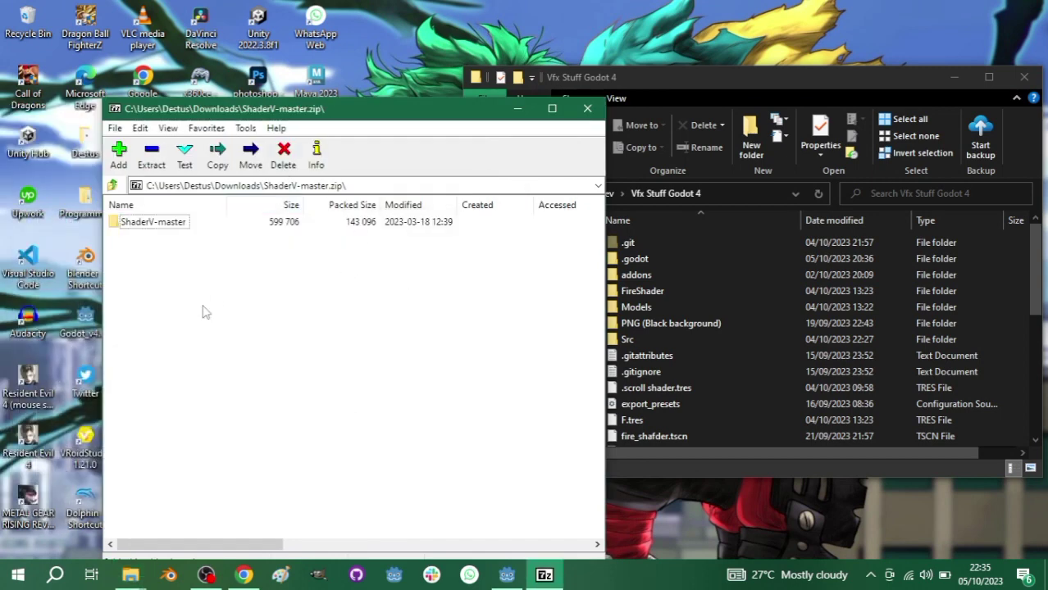
double_click(156, 222)
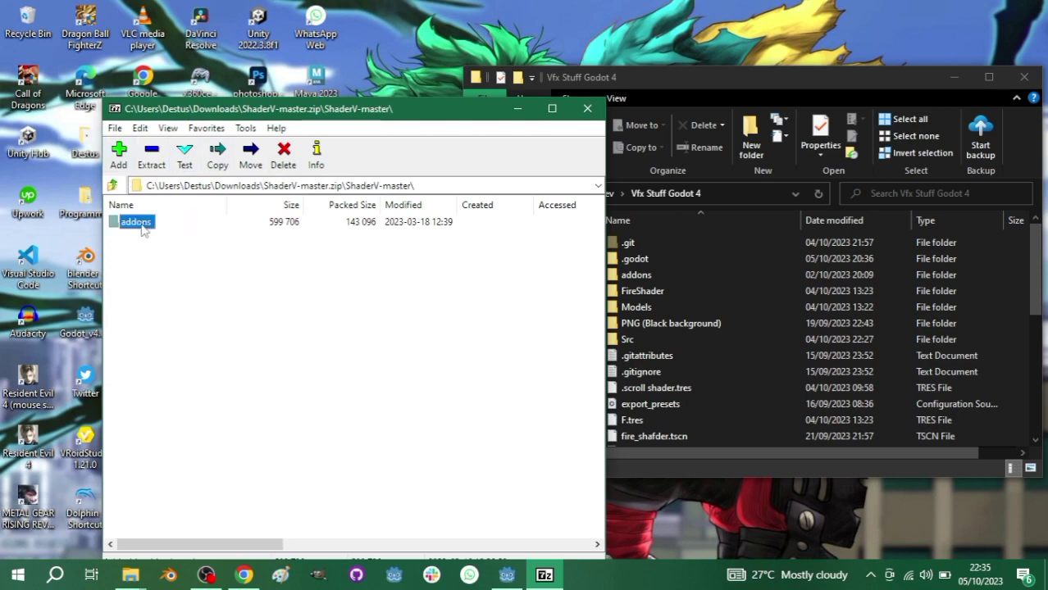
Try to copy the addons folder from the archive into the Vfx Stuff Godot 4 project folder.
left_click(636, 307)
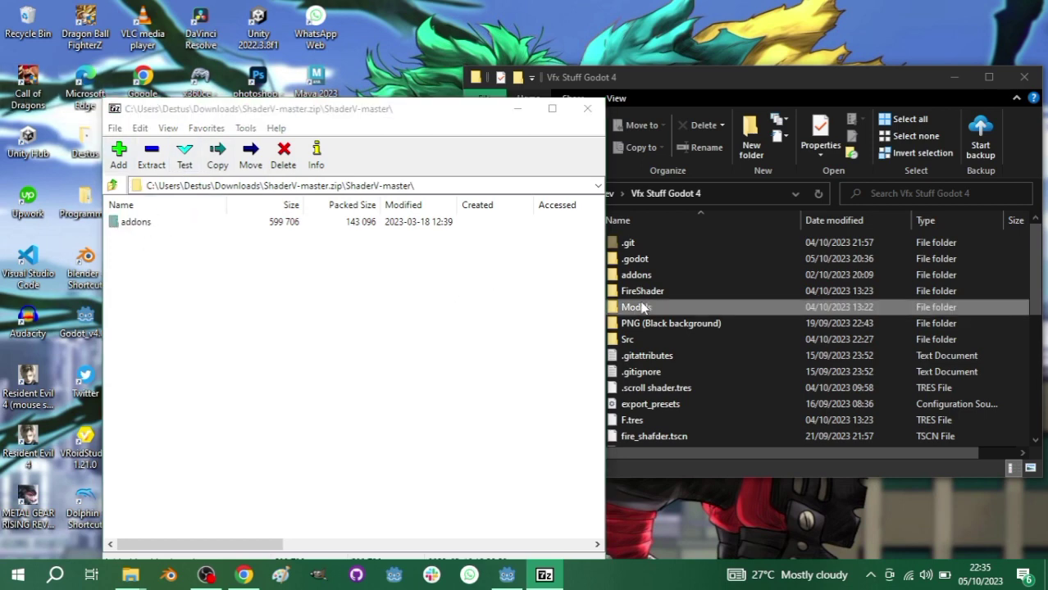
left_click(695, 99)
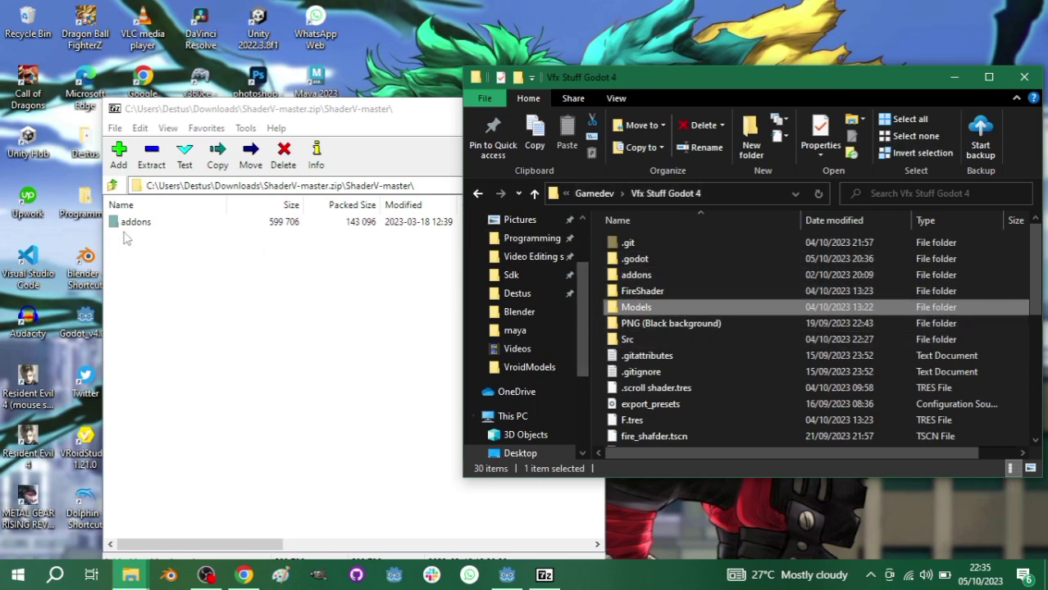
left_click_drag(131, 222, 413, 308)
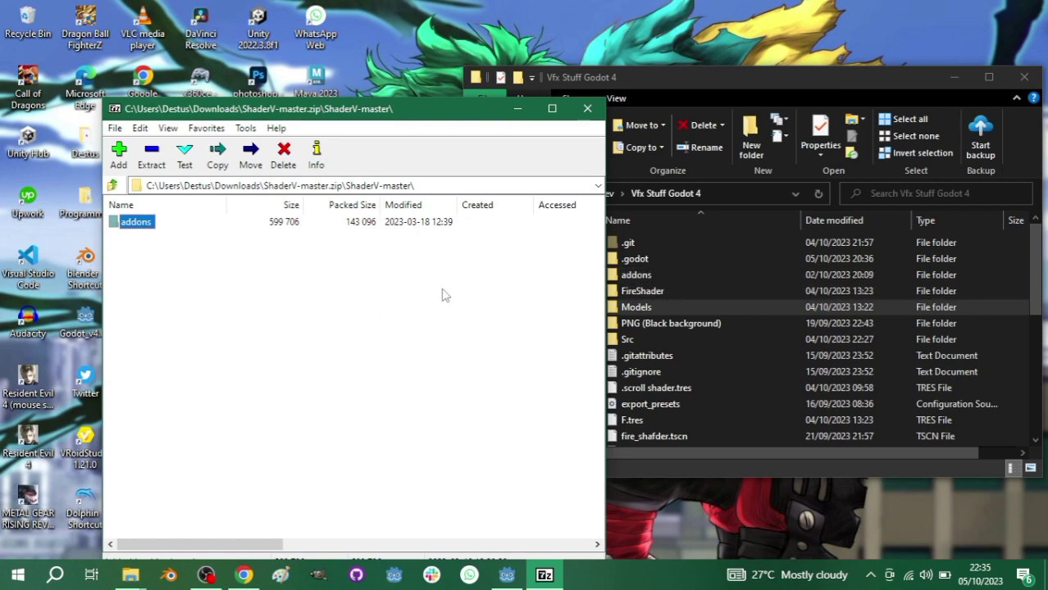
left_click(653, 275)
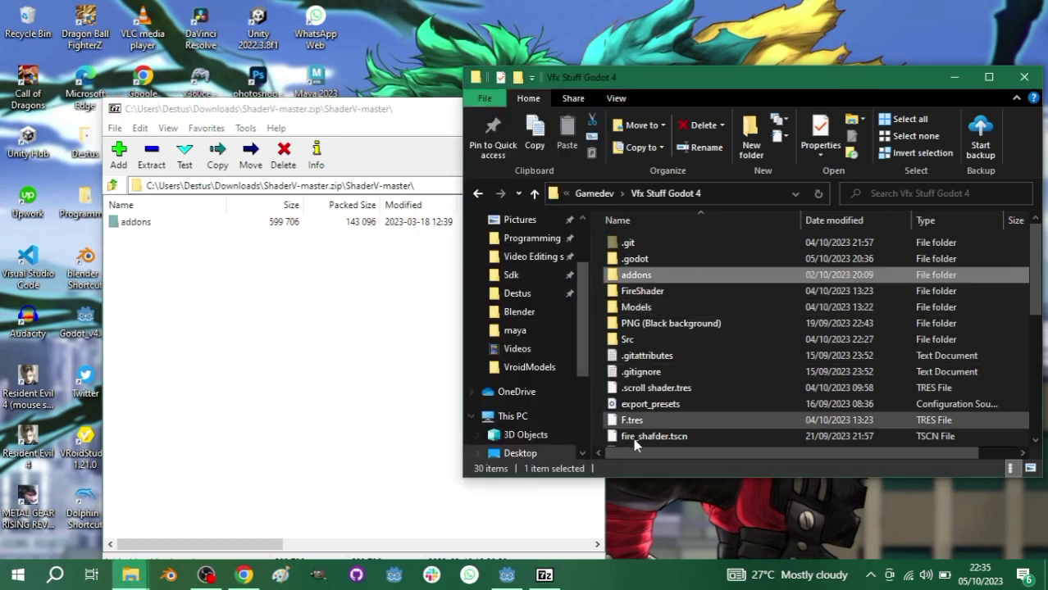
Switch to Godot and check the Addons categories offered when creating a shader node, leaving without adding one.
left_click(506, 574)
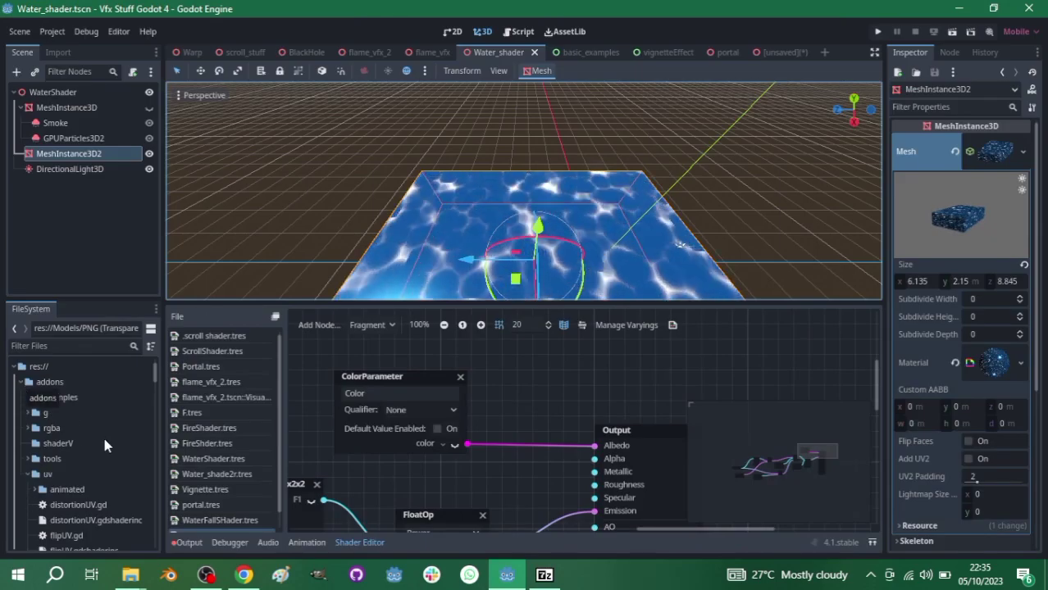
right_click(523, 392)
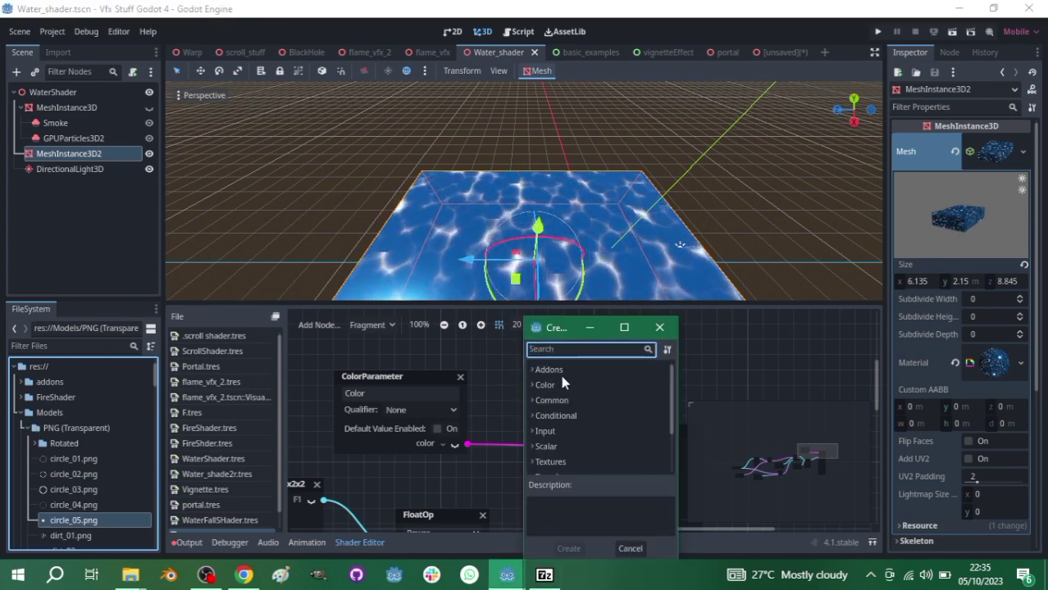
left_click(533, 369)
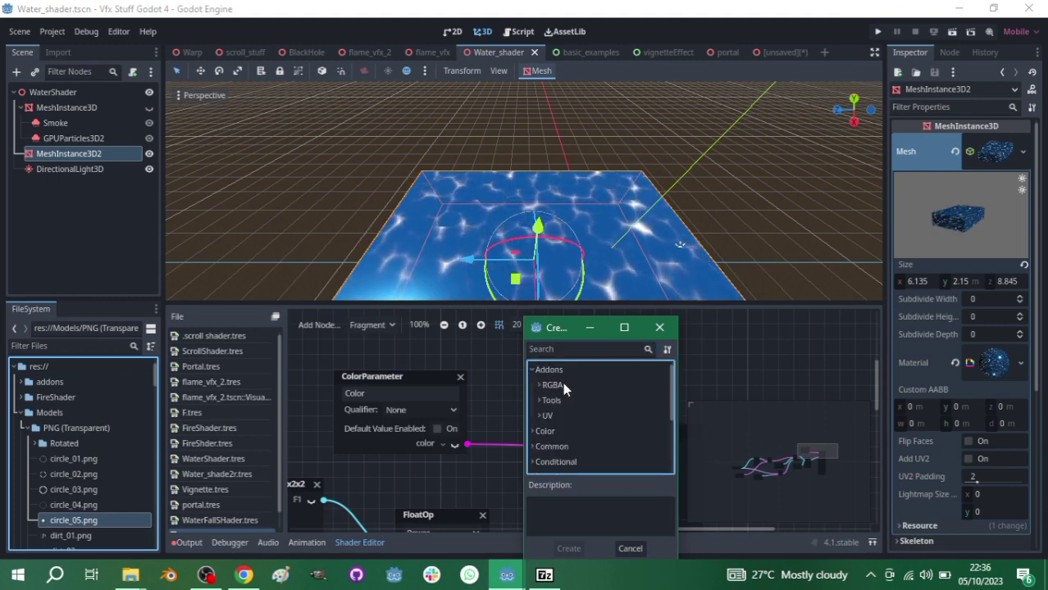
left_click(659, 327)
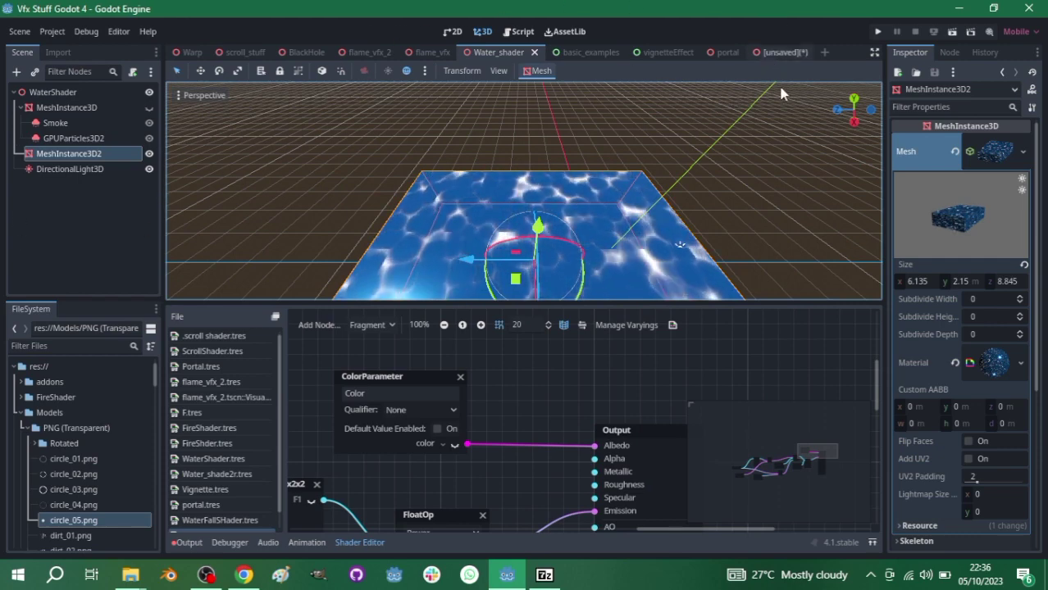
In the unsaved scene, assign a new ShaderMaterial as the geometry material override of the plane's MeshInstance3D.
left_click(779, 51)
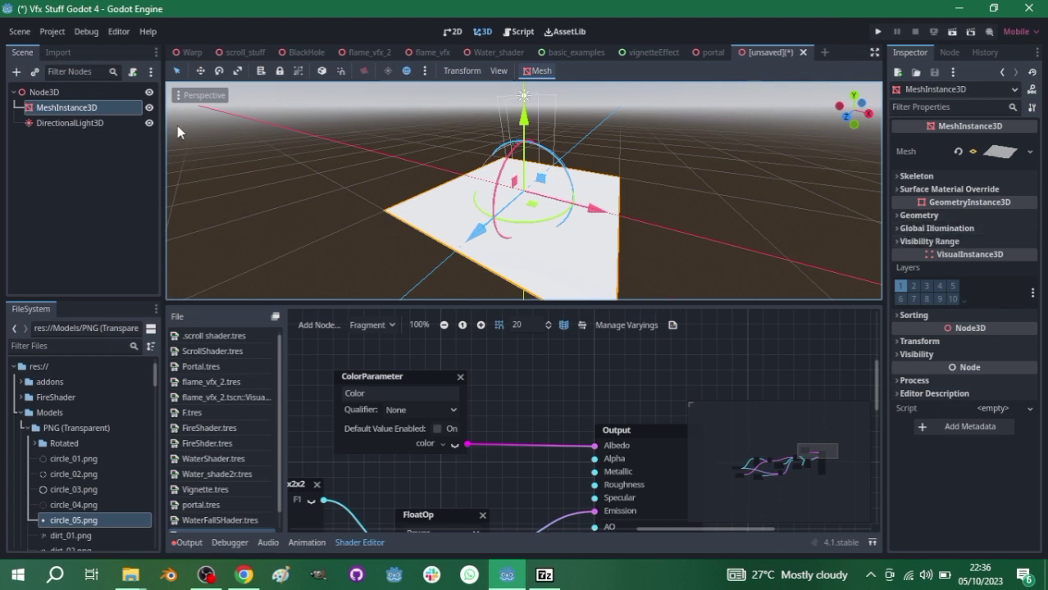
left_click(917, 215)
left_click(994, 231)
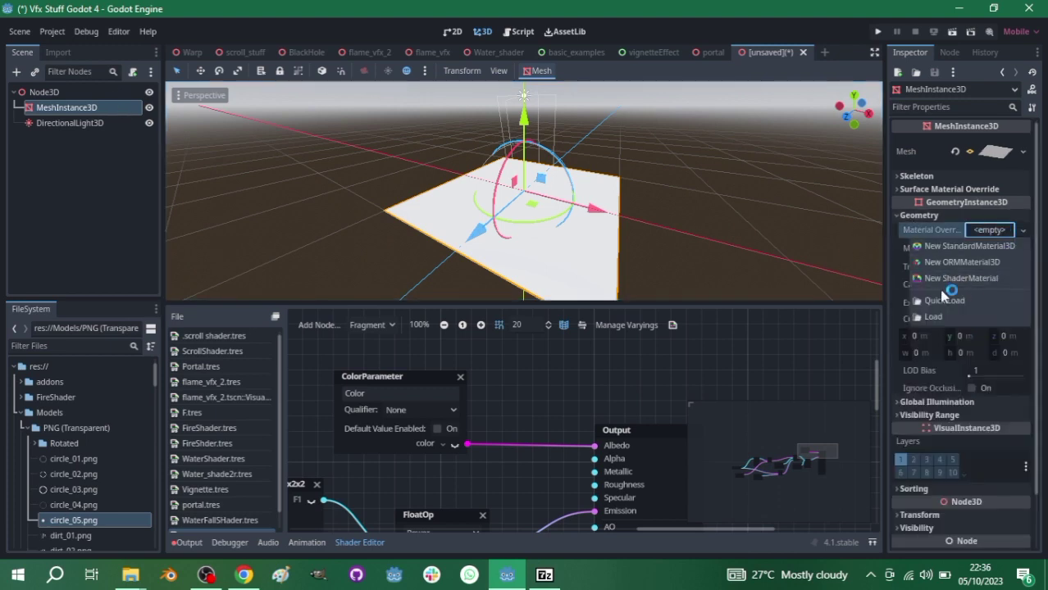
left_click(943, 279)
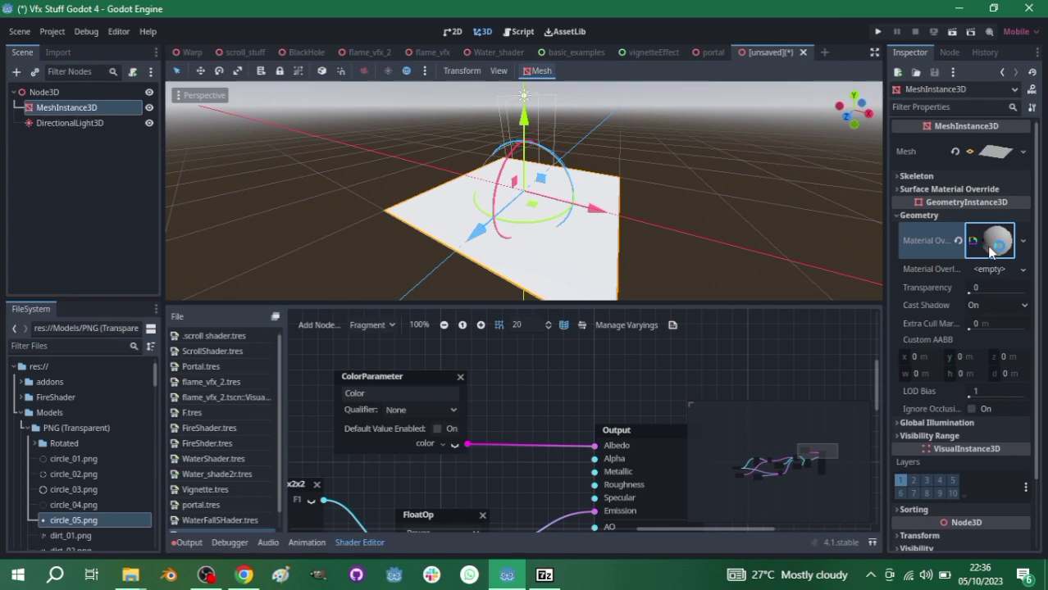
Create a Spatial VisualShader at res://waterS.tres for the plane's ShaderMaterial and dismiss the load error windows.
left_click(993, 358)
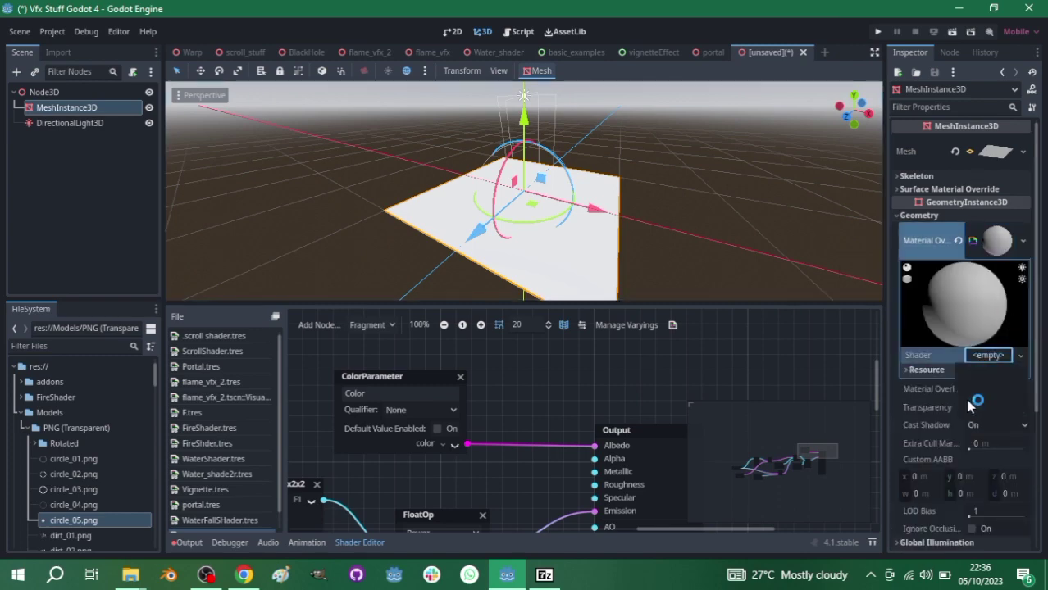
left_click(988, 370)
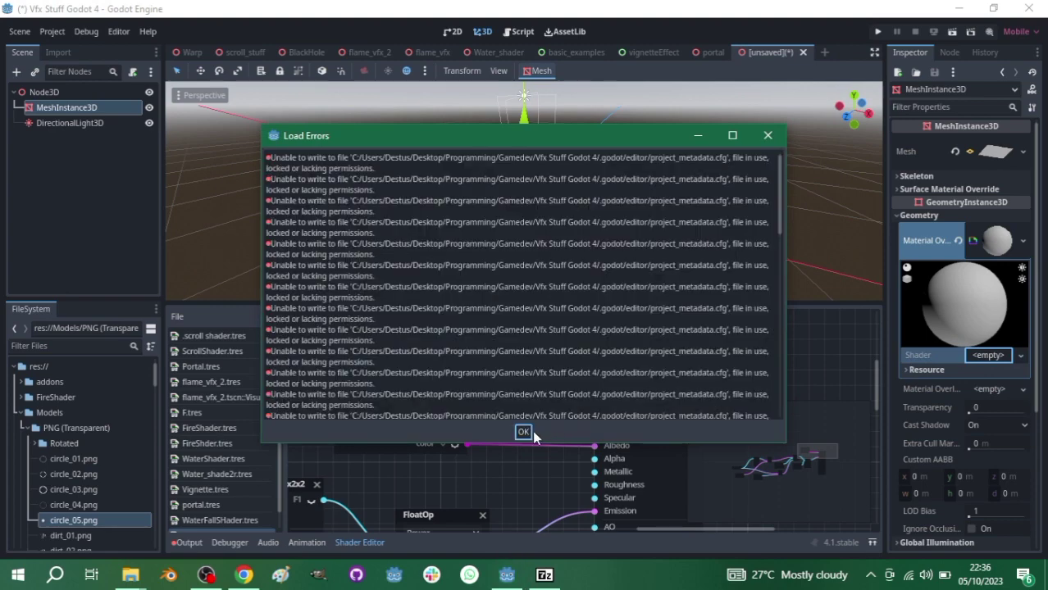
left_click(523, 432)
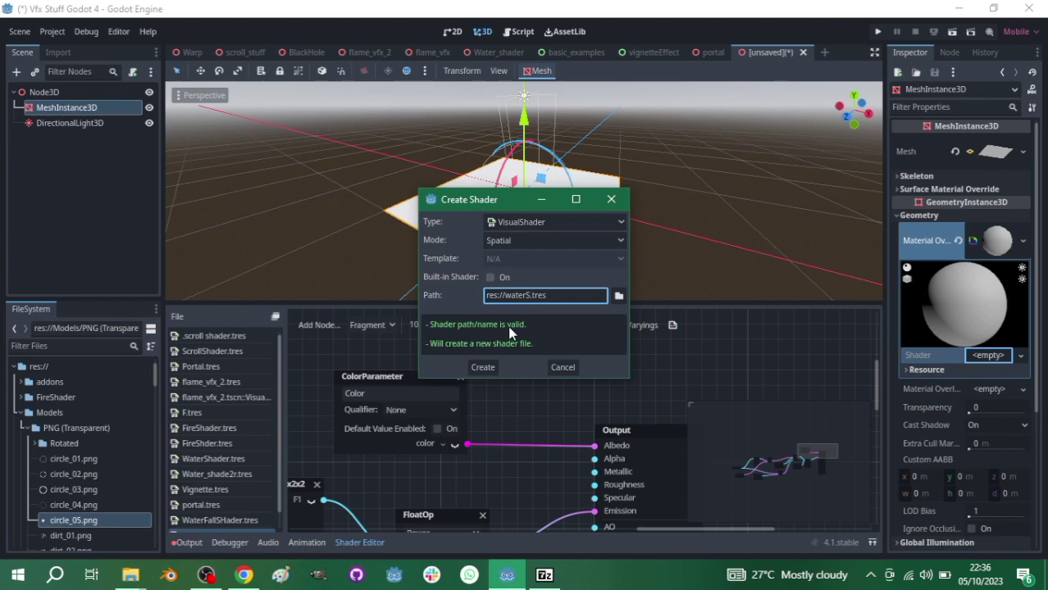
left_click(483, 368)
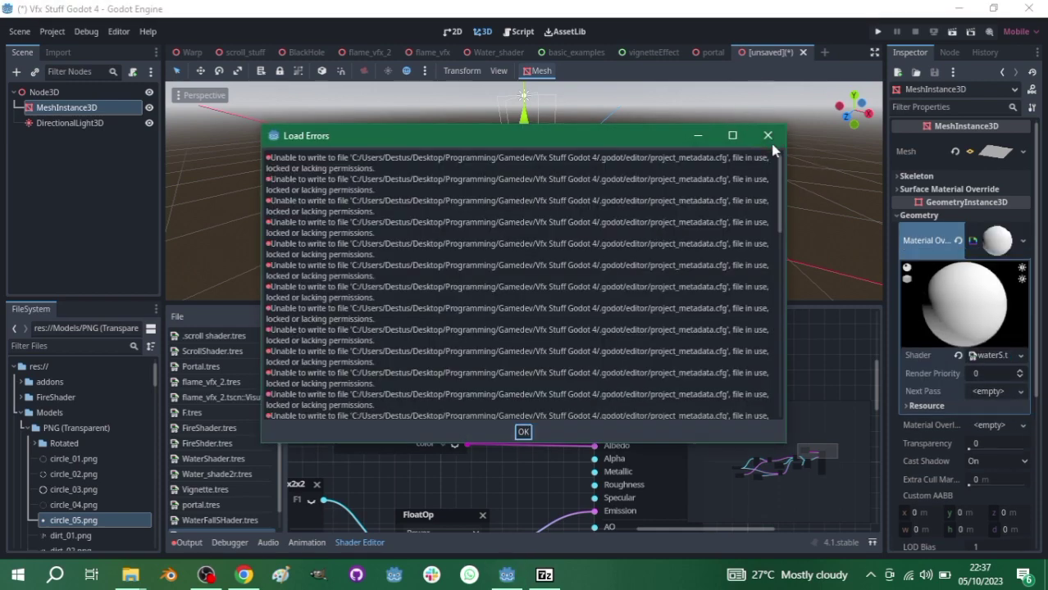
left_click(768, 137)
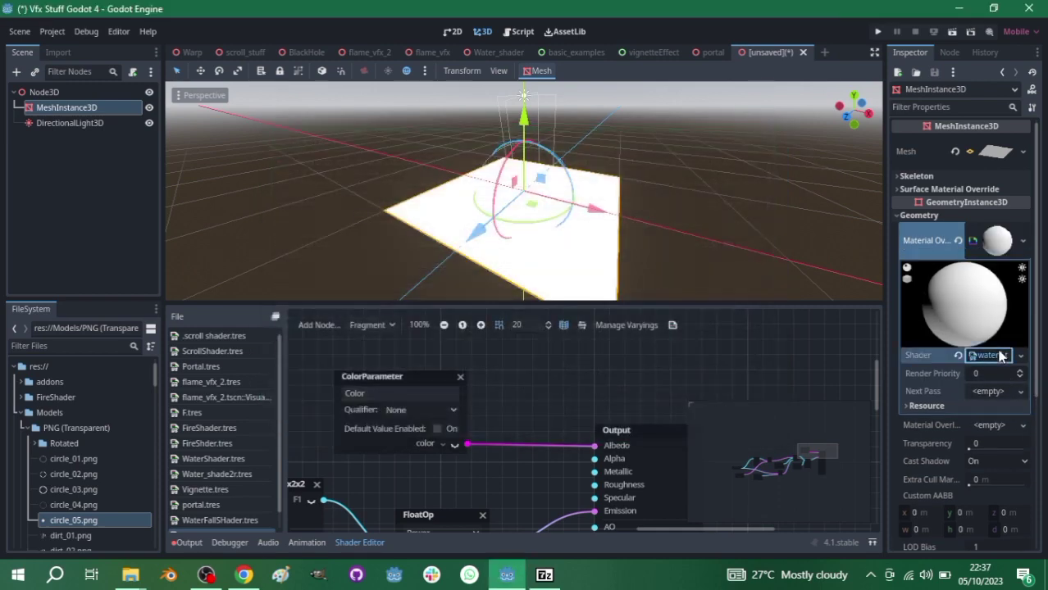
Open the waterS.tres shader for editing and enlarge the graph area upward around its Output node.
left_click(991, 355)
scroll(524, 514, "down", 5)
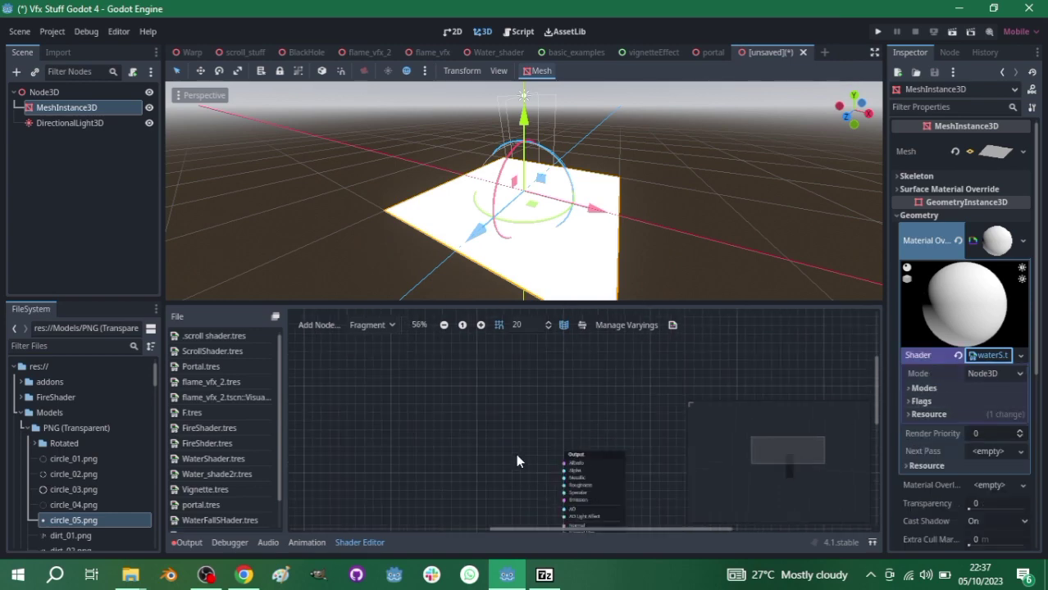
scroll(533, 410, "up", 2)
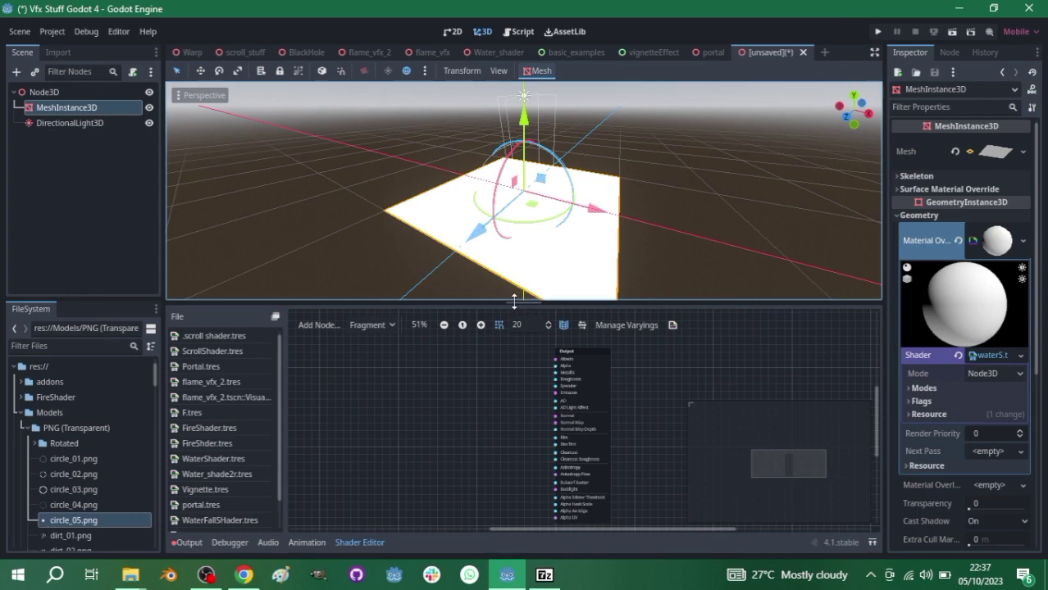
left_click_drag(514, 302, 512, 215)
scroll(509, 267, "up", 3)
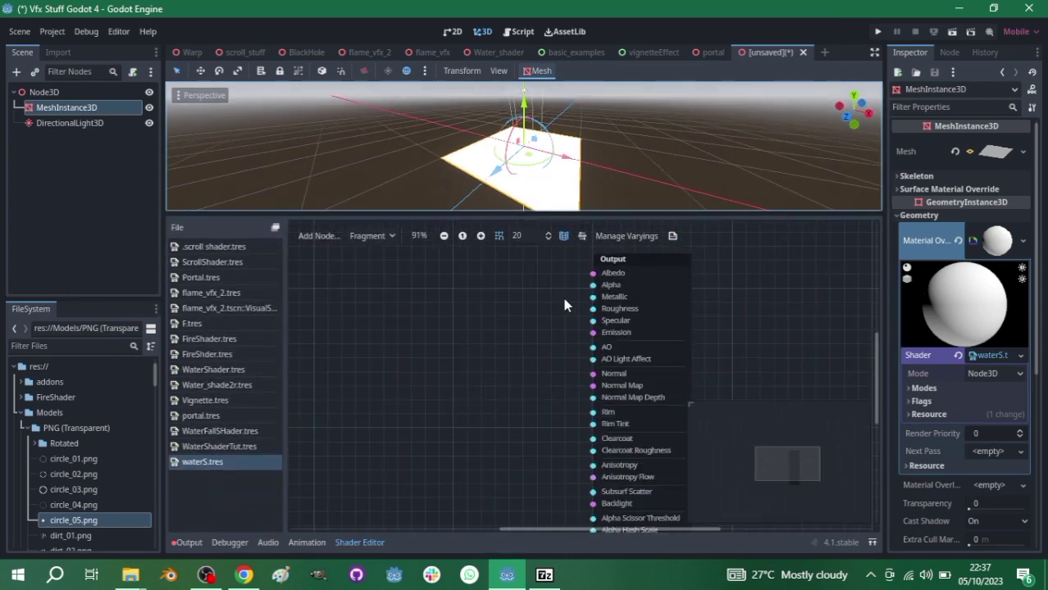
scroll(564, 302, "up", 1)
scroll(576, 308, "down", 2)
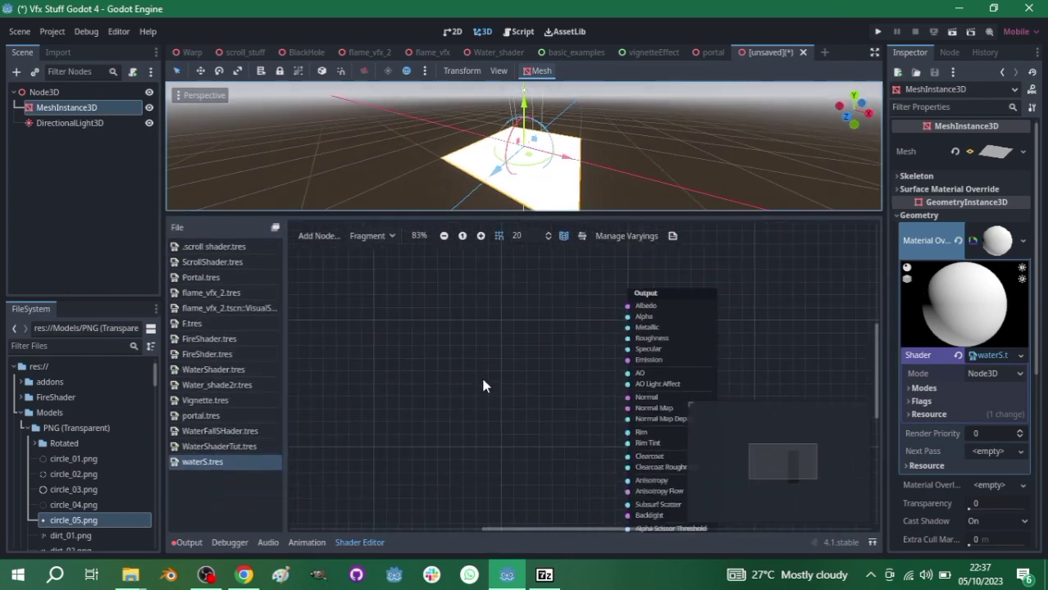
scroll(536, 339, "down", 1)
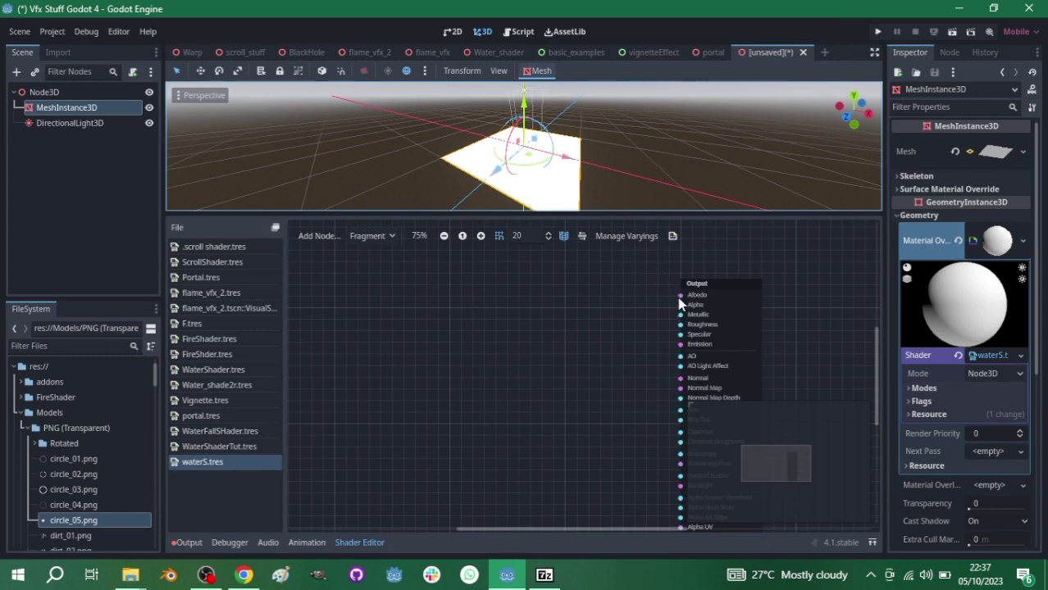
Add a ColorParameter node named Color beside the Output node, with its color connected to Albedo.
left_click_drag(680, 304, 587, 272)
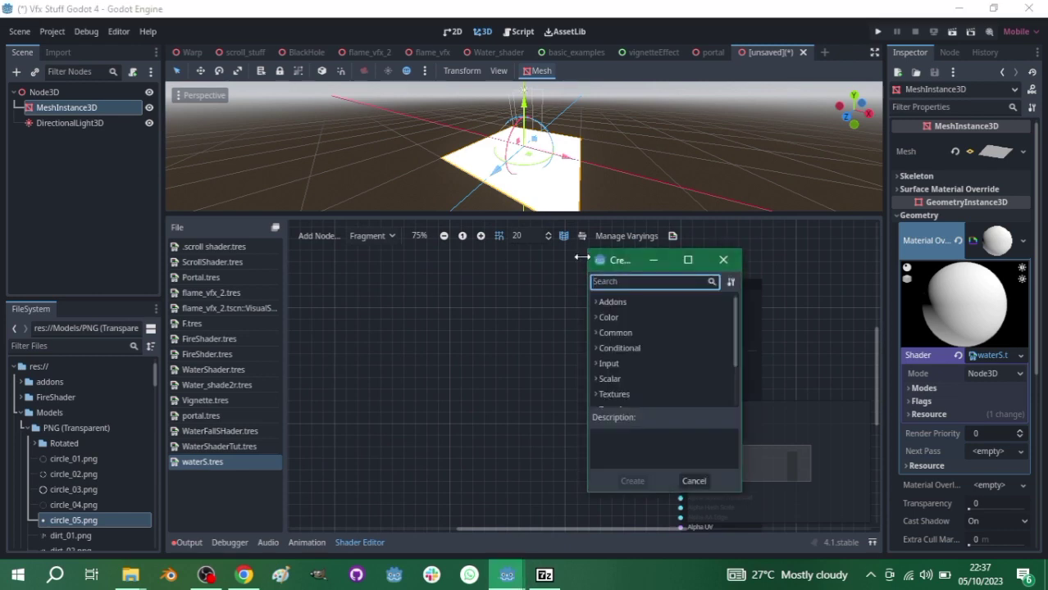
left_click(604, 320)
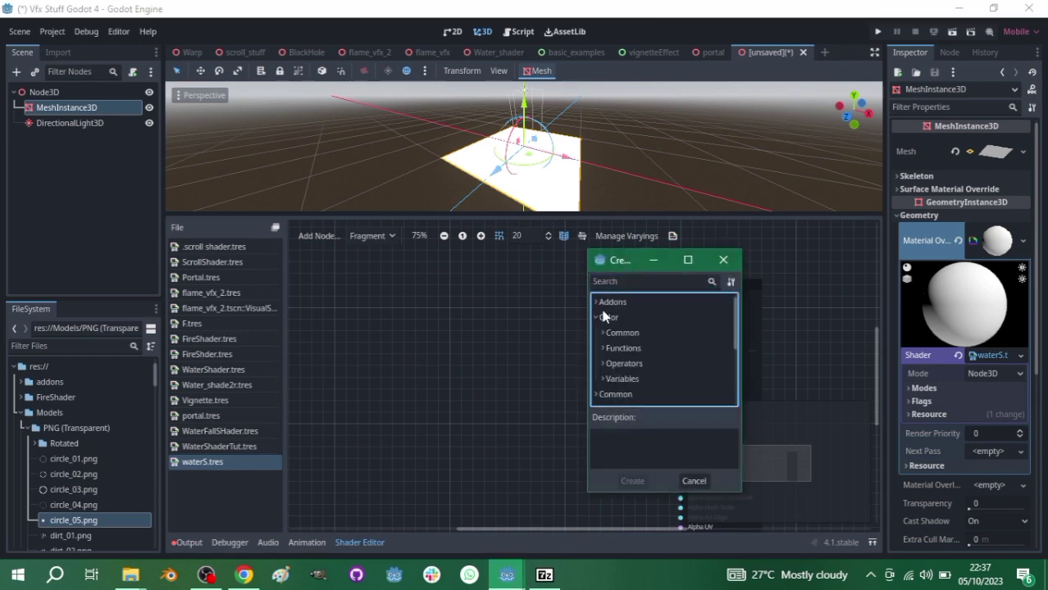
left_click(606, 281)
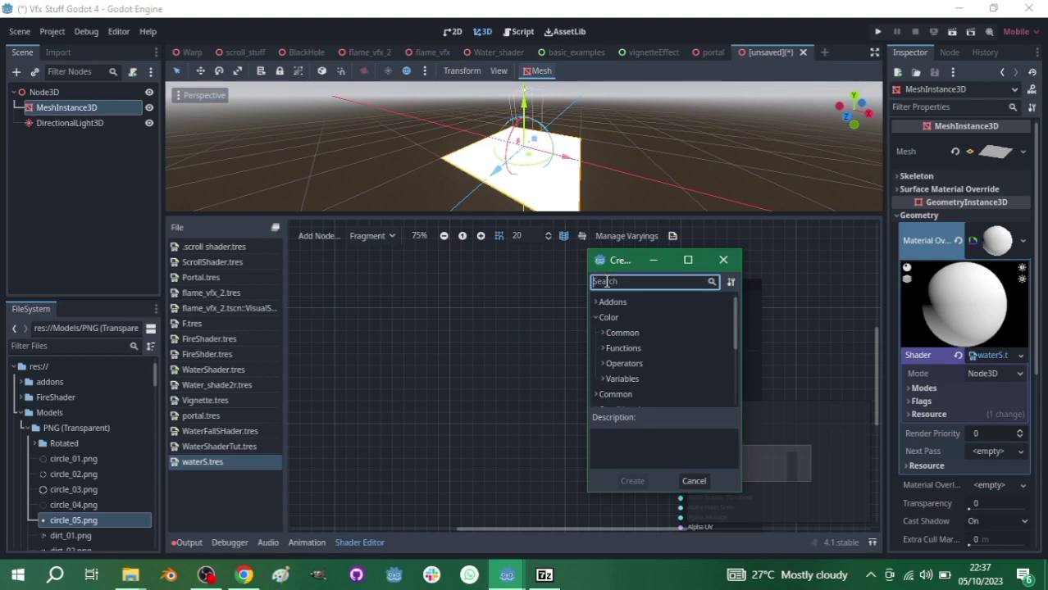
type("colo")
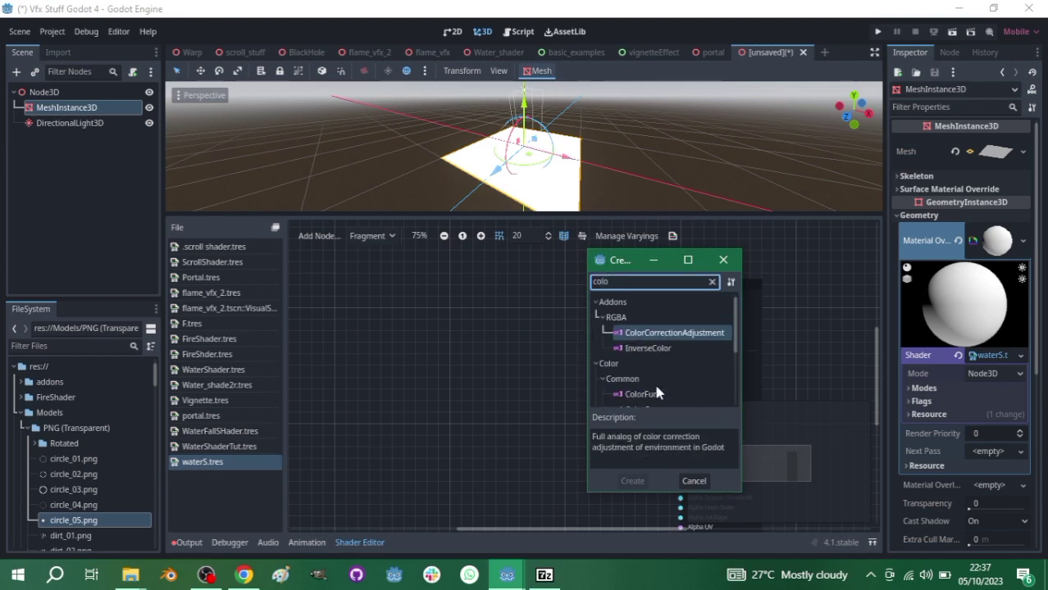
scroll(656, 393, "down", 2)
left_click(654, 387)
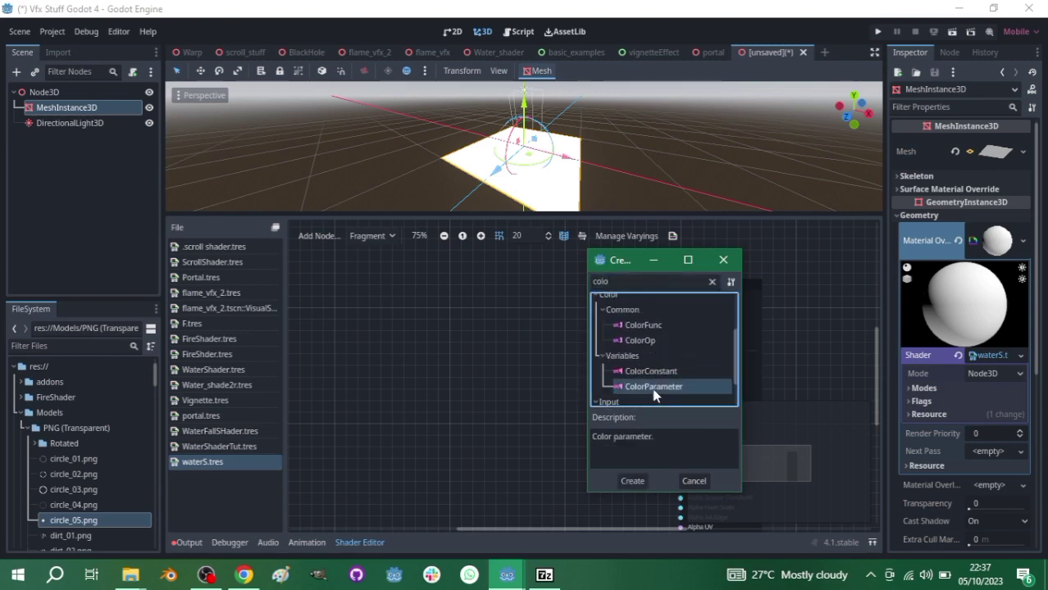
double_click(655, 394)
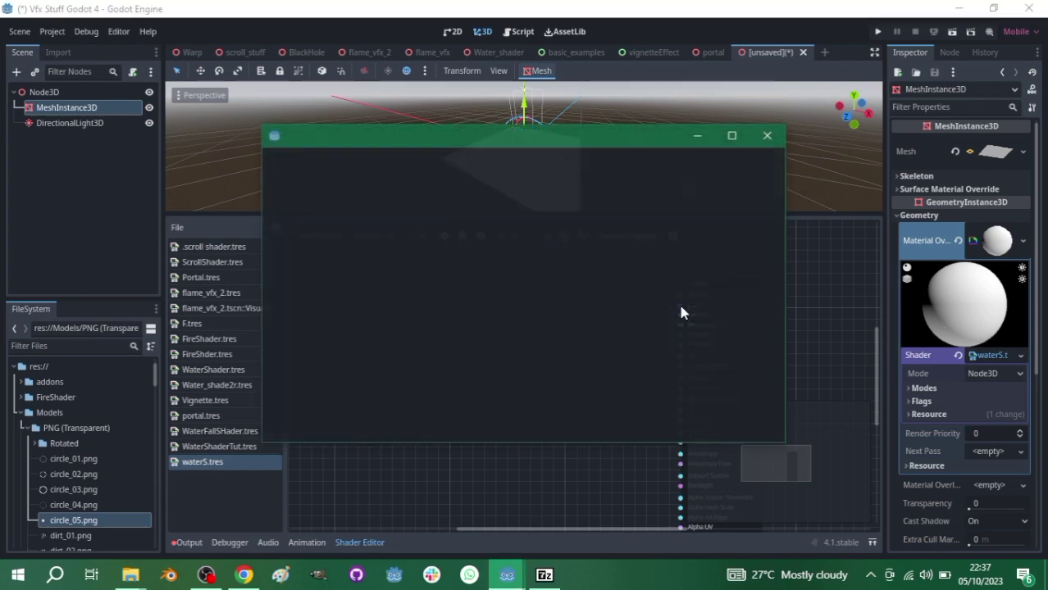
left_click(765, 135)
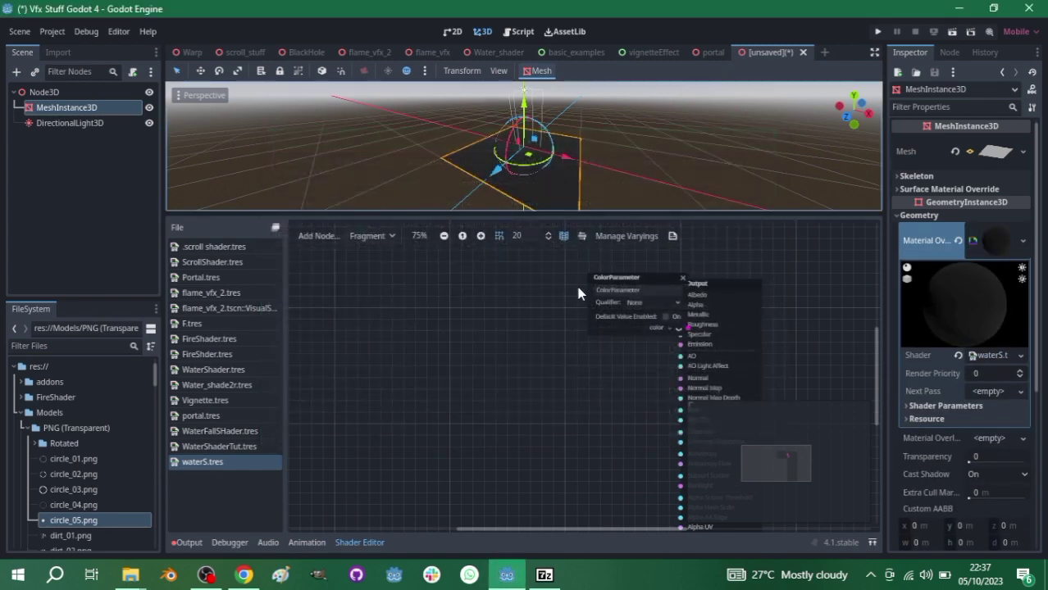
left_click_drag(602, 281, 499, 269)
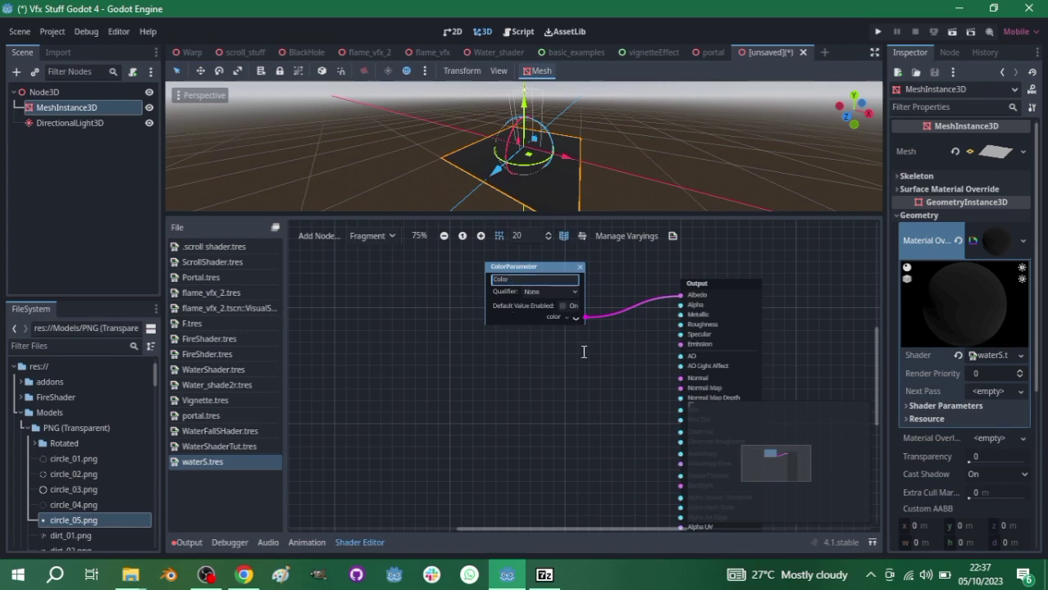
left_click(767, 136)
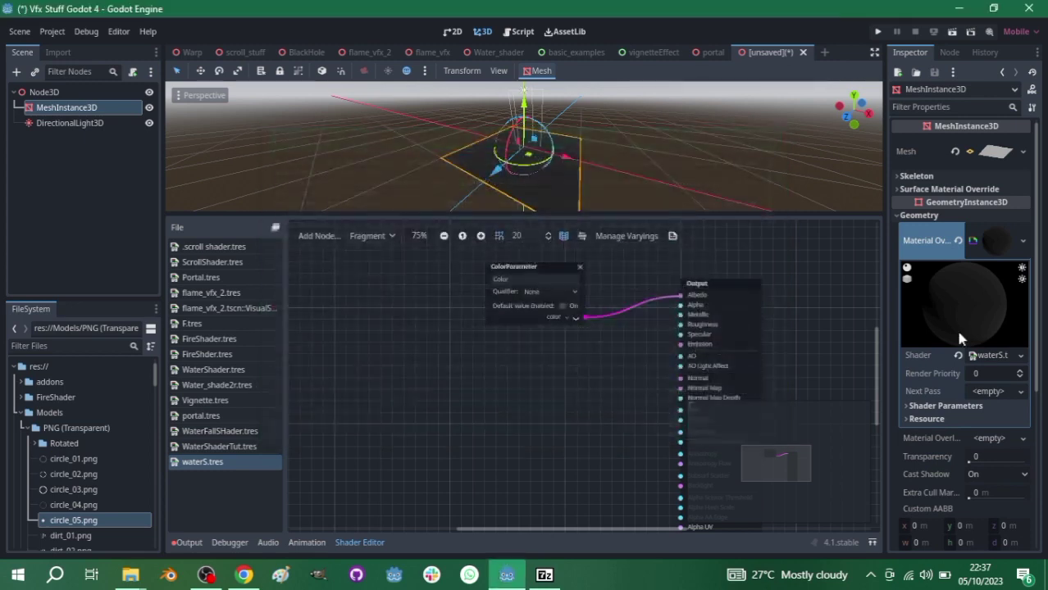
Set the material's Color shader parameter to the blue 17449c, dismissing the load error windows.
left_click(935, 406)
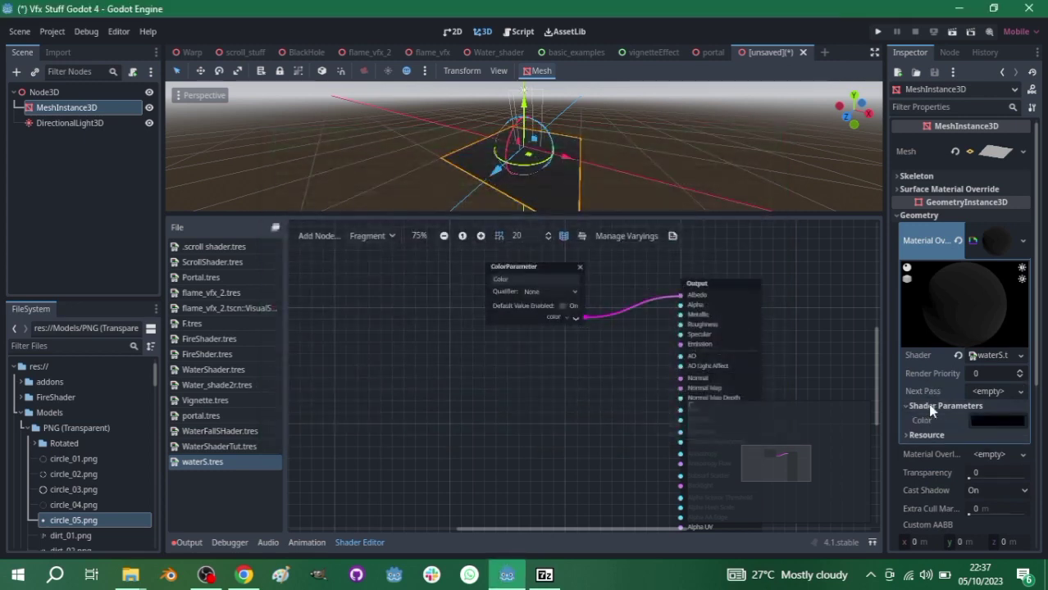
left_click(980, 422)
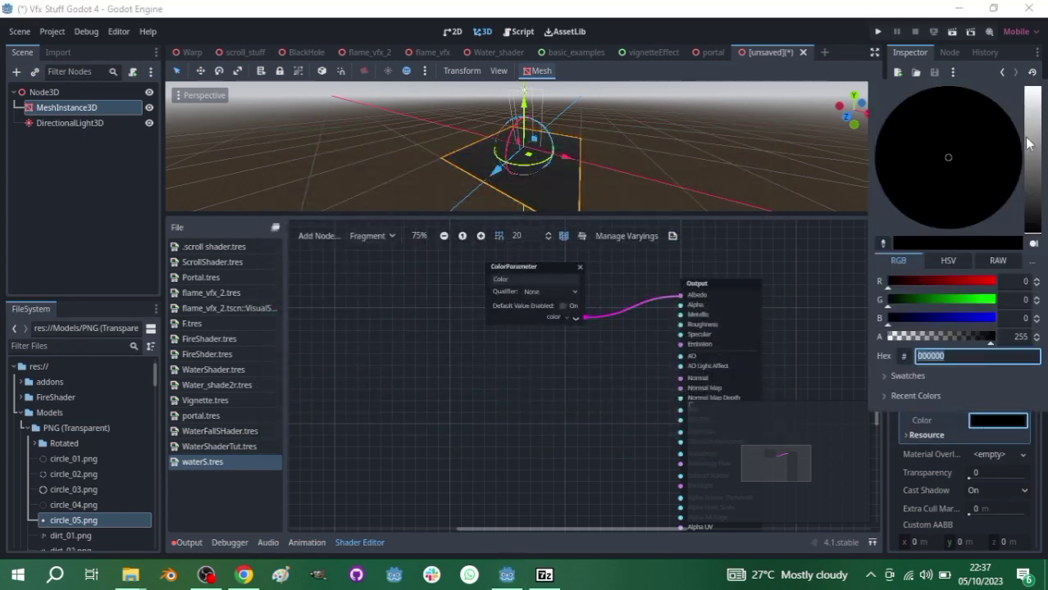
left_click_drag(1030, 168, 1030, 190)
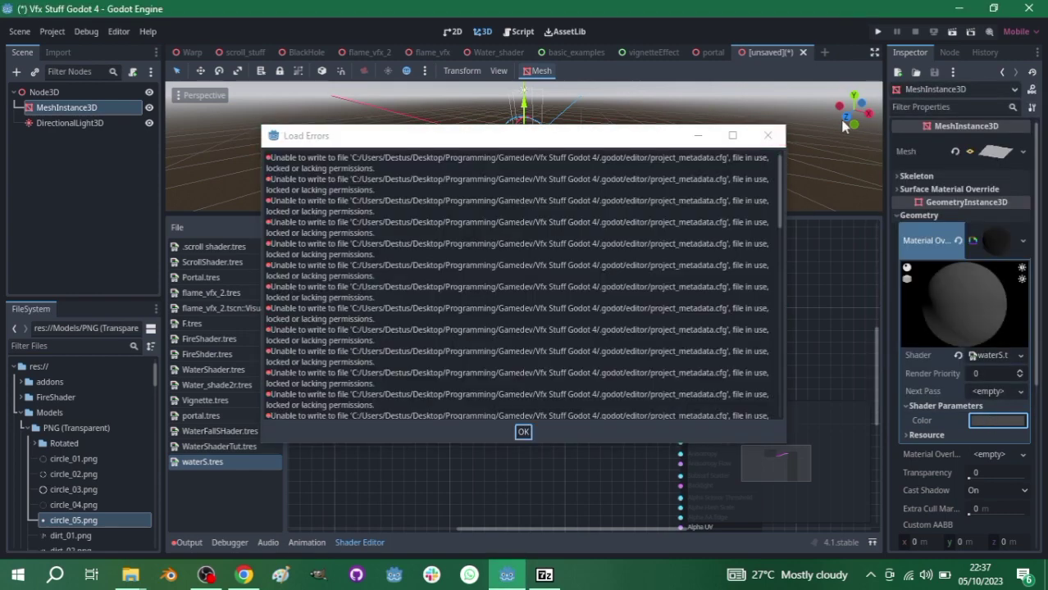
left_click(768, 136)
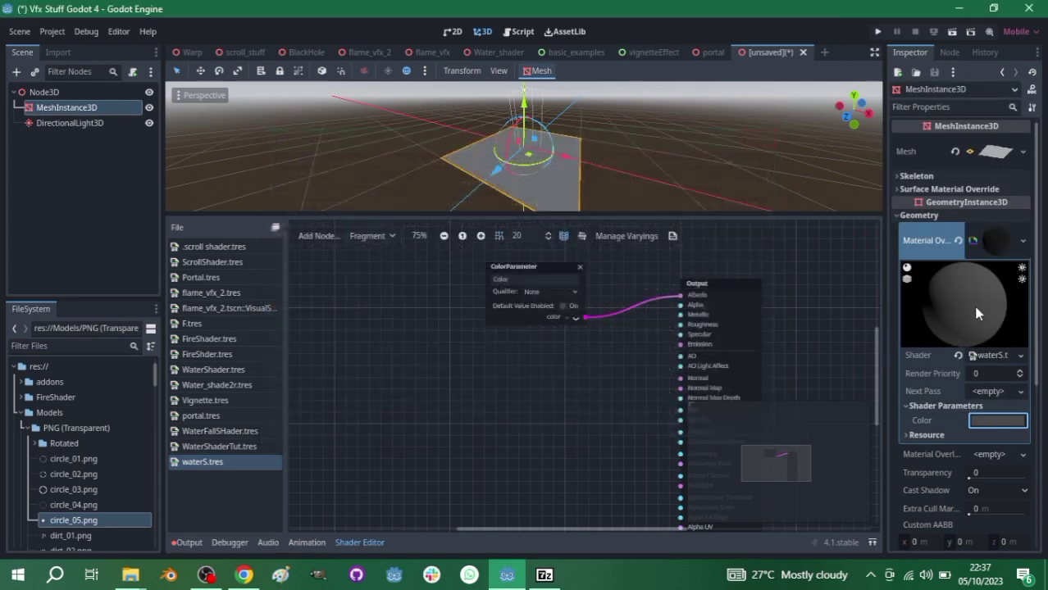
left_click(998, 420)
mouse_move(949, 115)
left_mouse_down()
mouse_move(944, 75)
mouse_move(943, 96)
left_mouse_up()
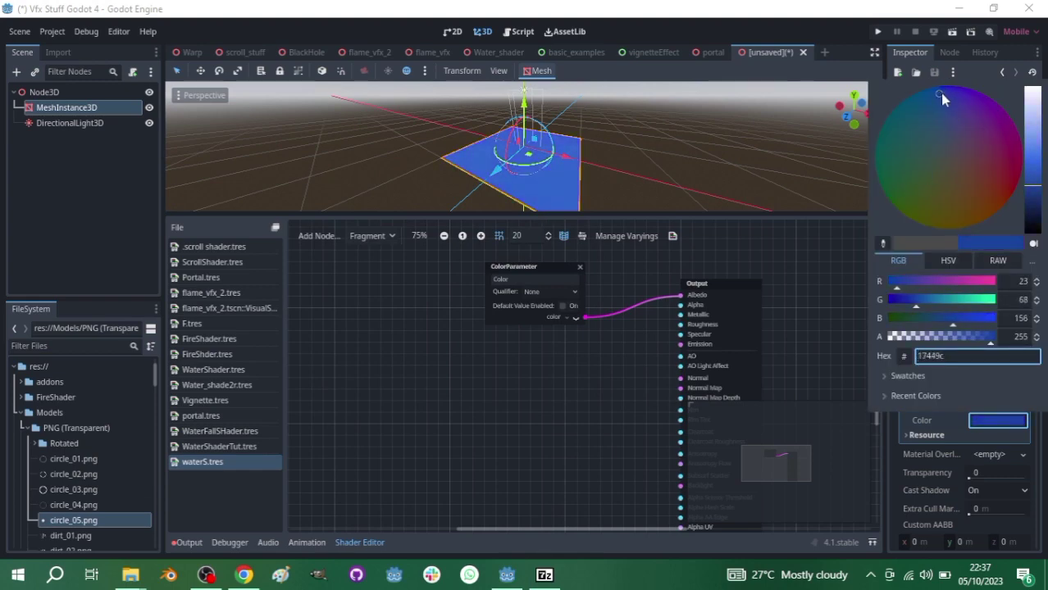
left_click(767, 137)
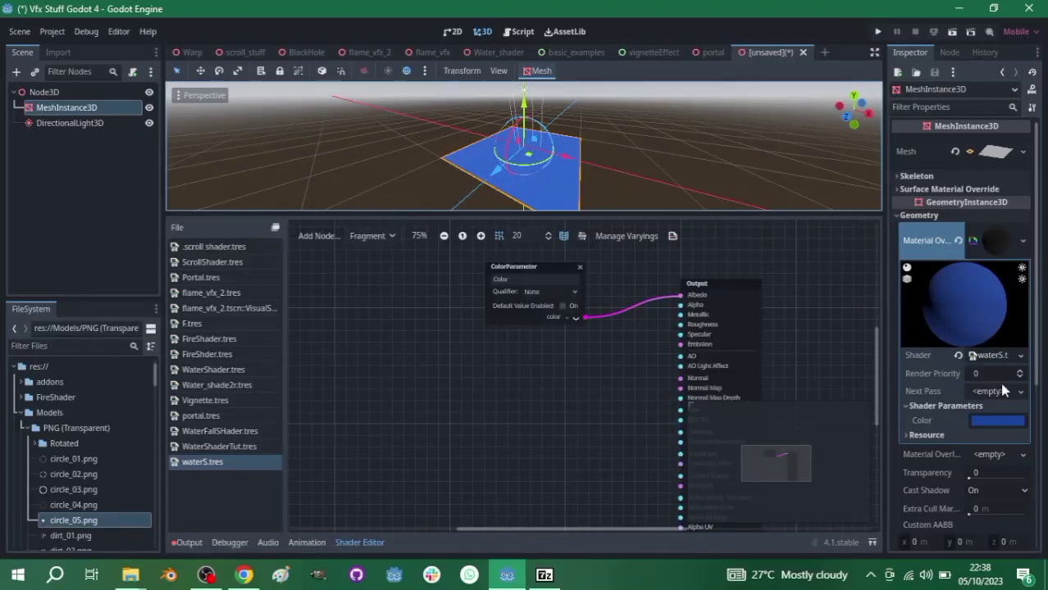
Shift the Color shader parameter to a slightly greener blue and move the ColorParameter node higher in the graph.
scroll(541, 172, "up", 3)
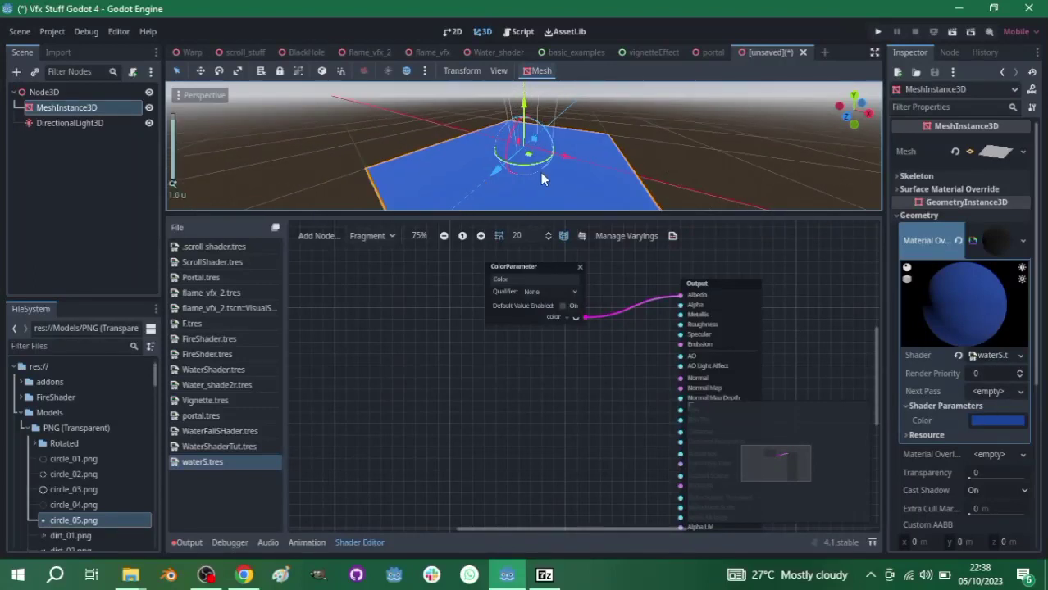
left_click(997, 421)
left_click_drag(945, 100, 927, 94)
left_click(584, 320)
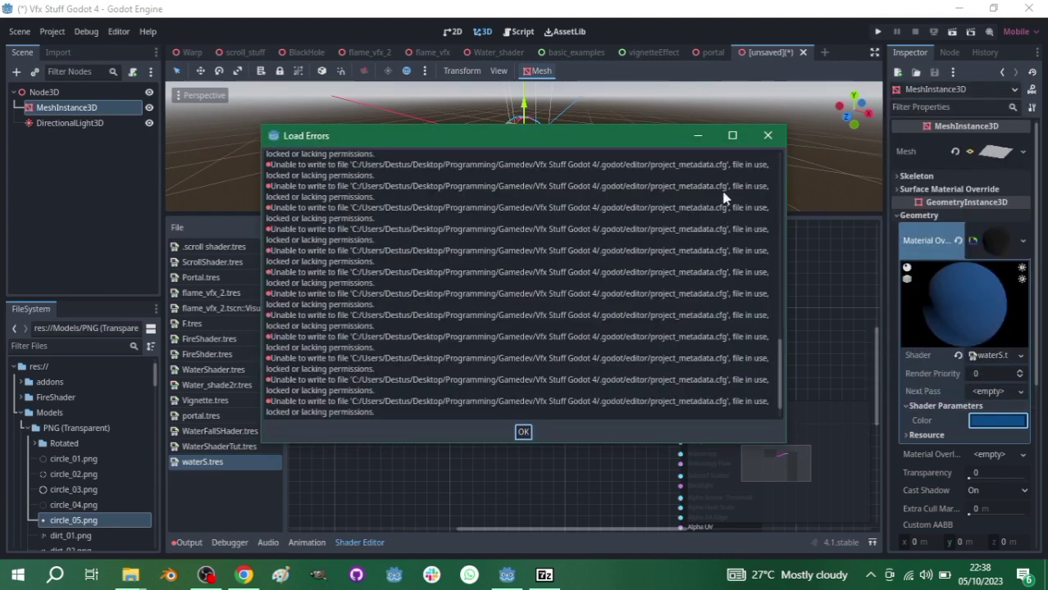
left_click(766, 136)
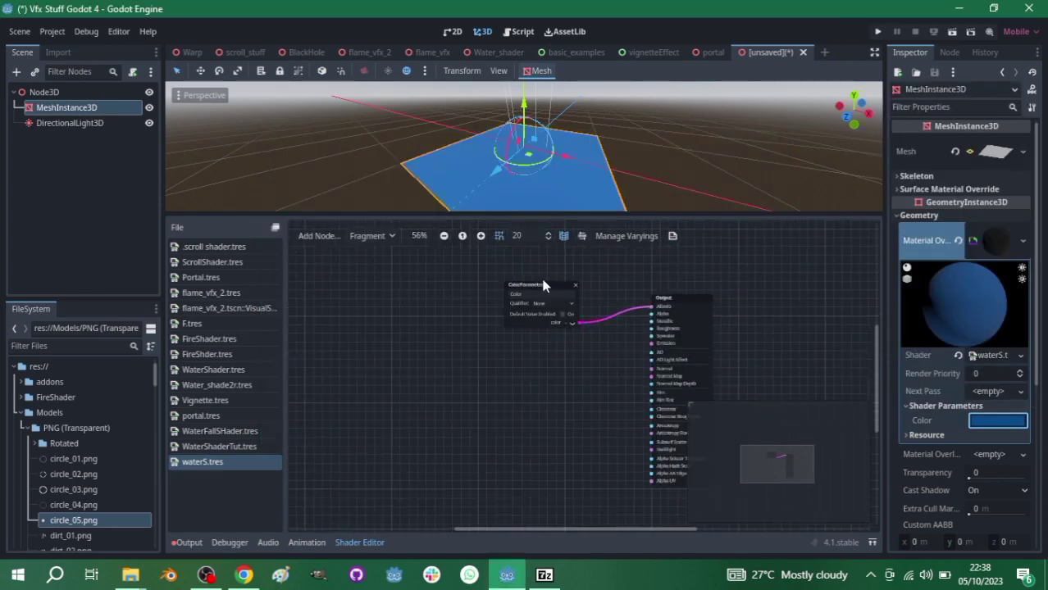
left_click_drag(547, 291, 546, 238)
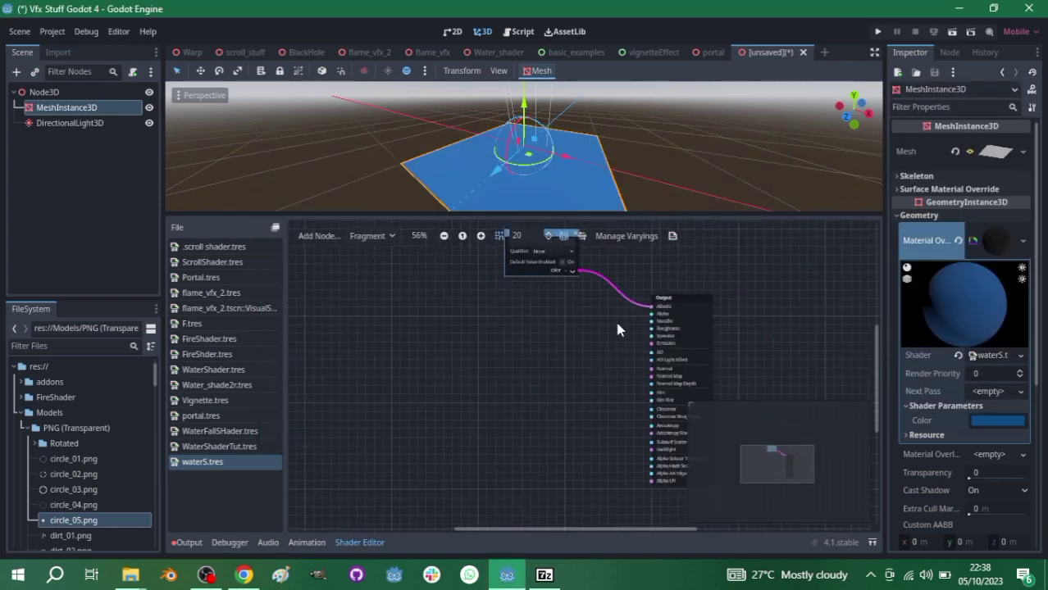